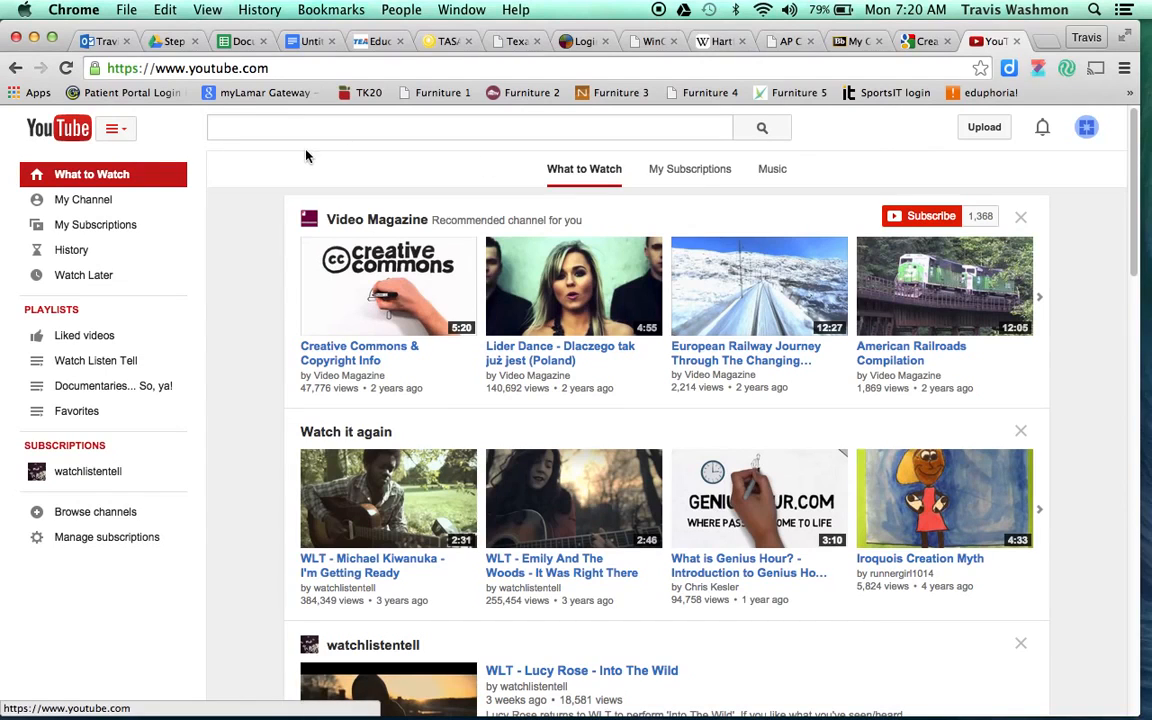
- Open the YouTube upload page and keep the video's privacy set to Public
left_click(983, 130)
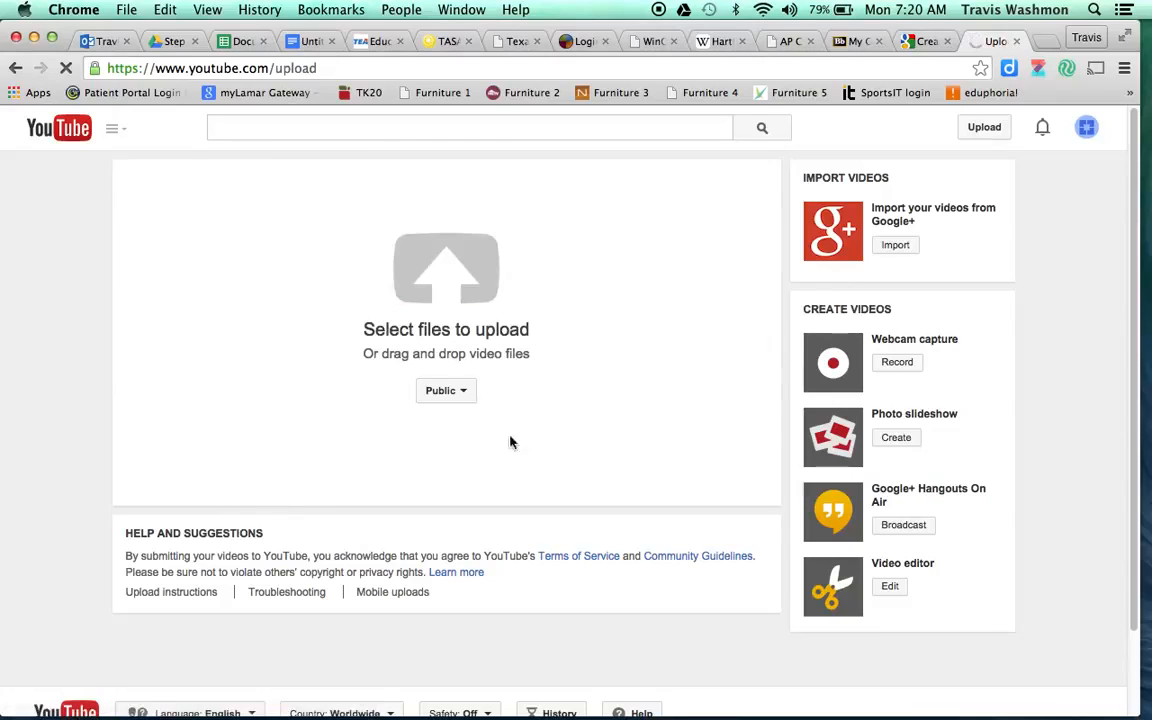
left_click(465, 393)
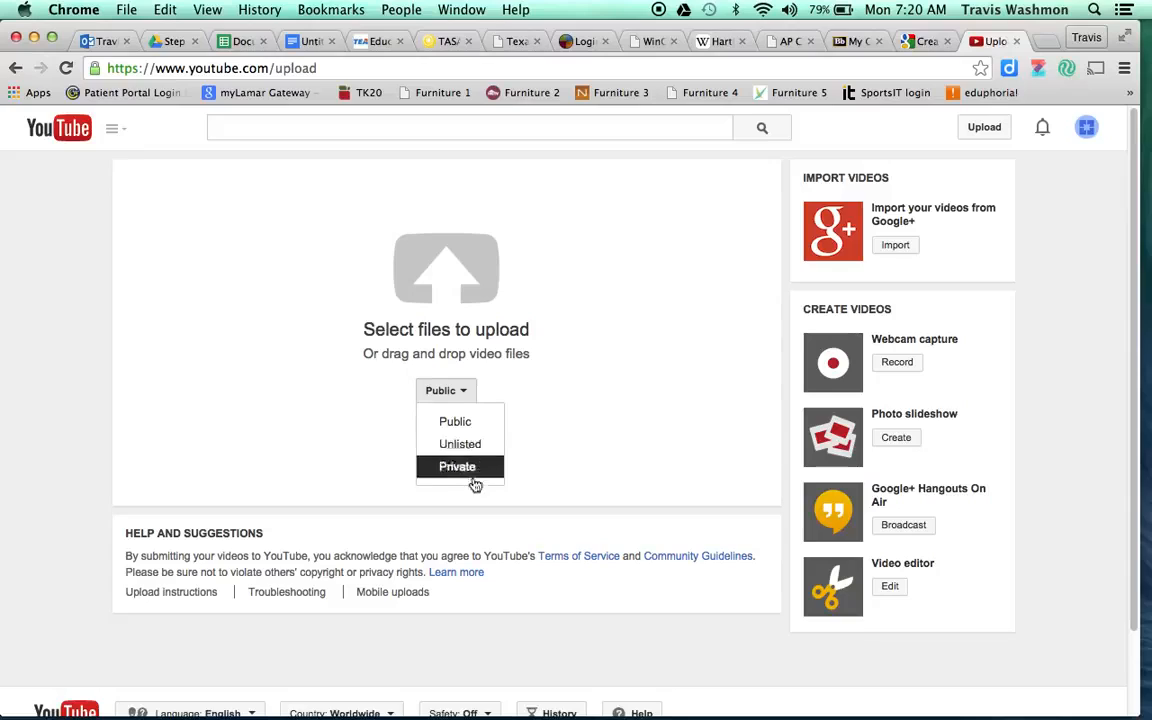
left_click(458, 421)
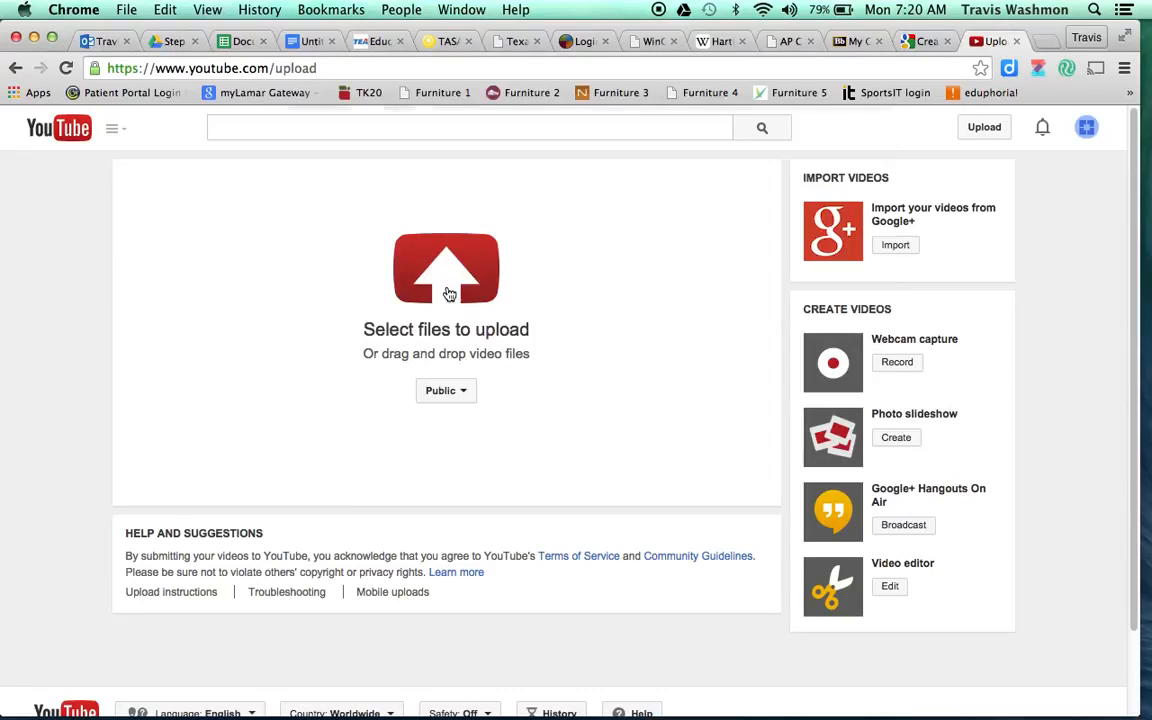
left_click(449, 293)
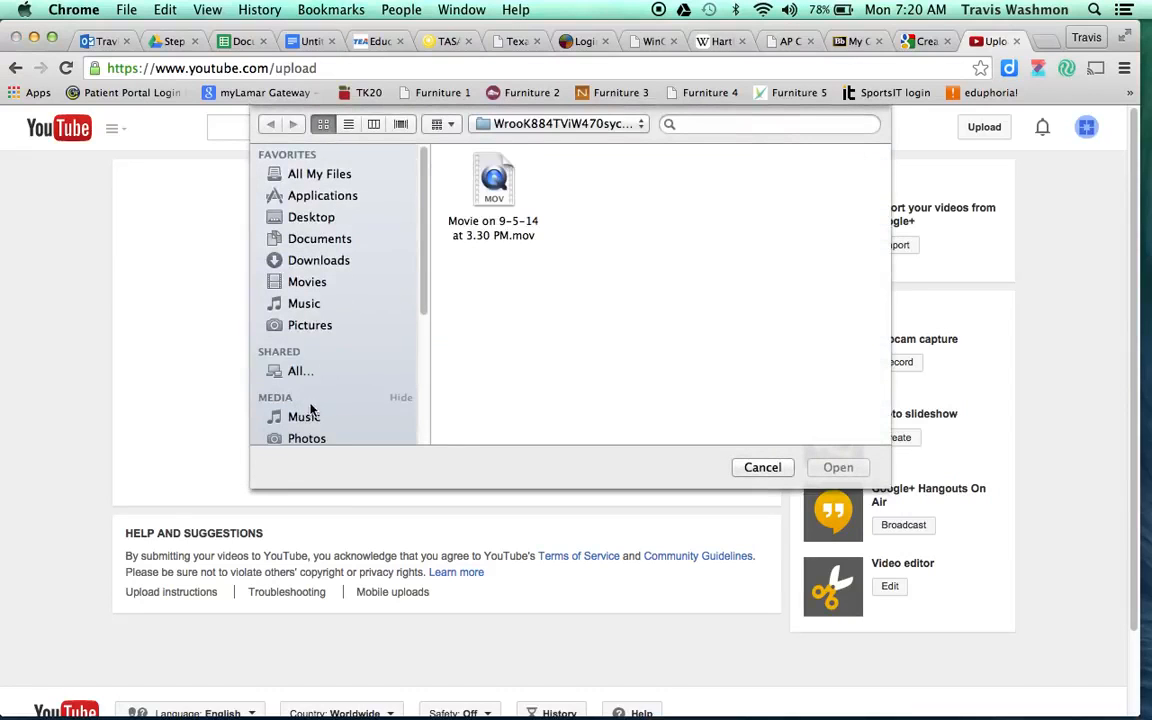
- Upload the 'Movie on 9-5-14 at 3.30 PM' clip from the Movies media library
scroll(318, 328, "down", 2)
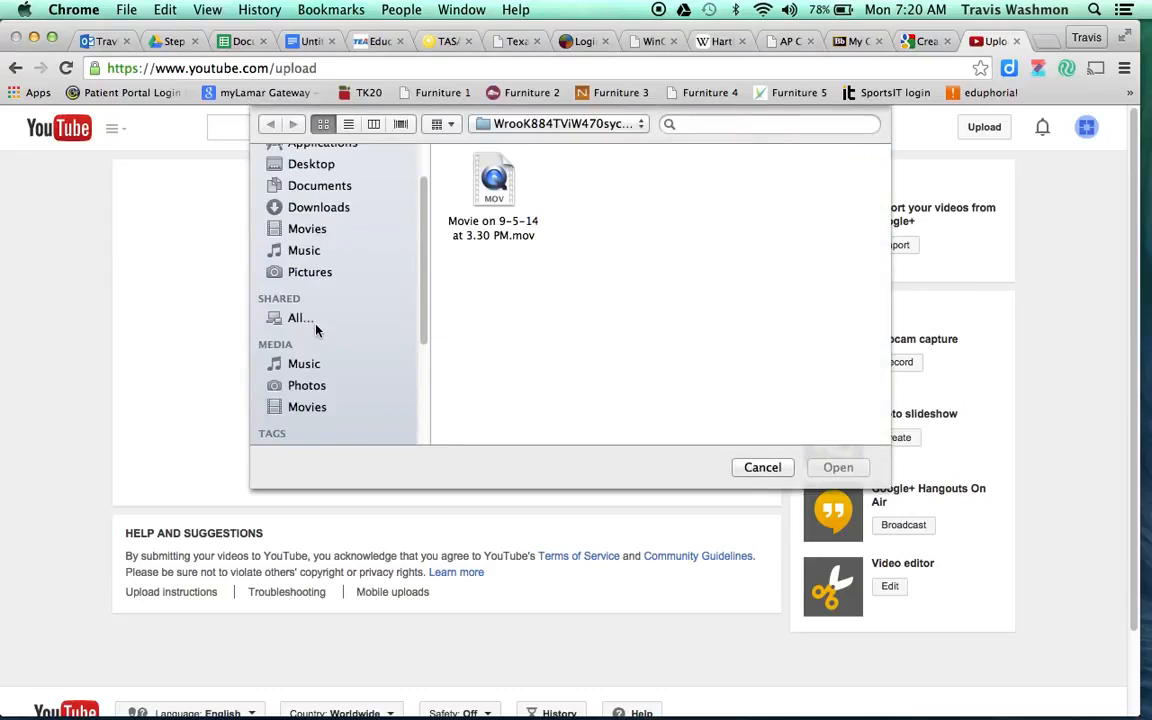
left_click(307, 408)
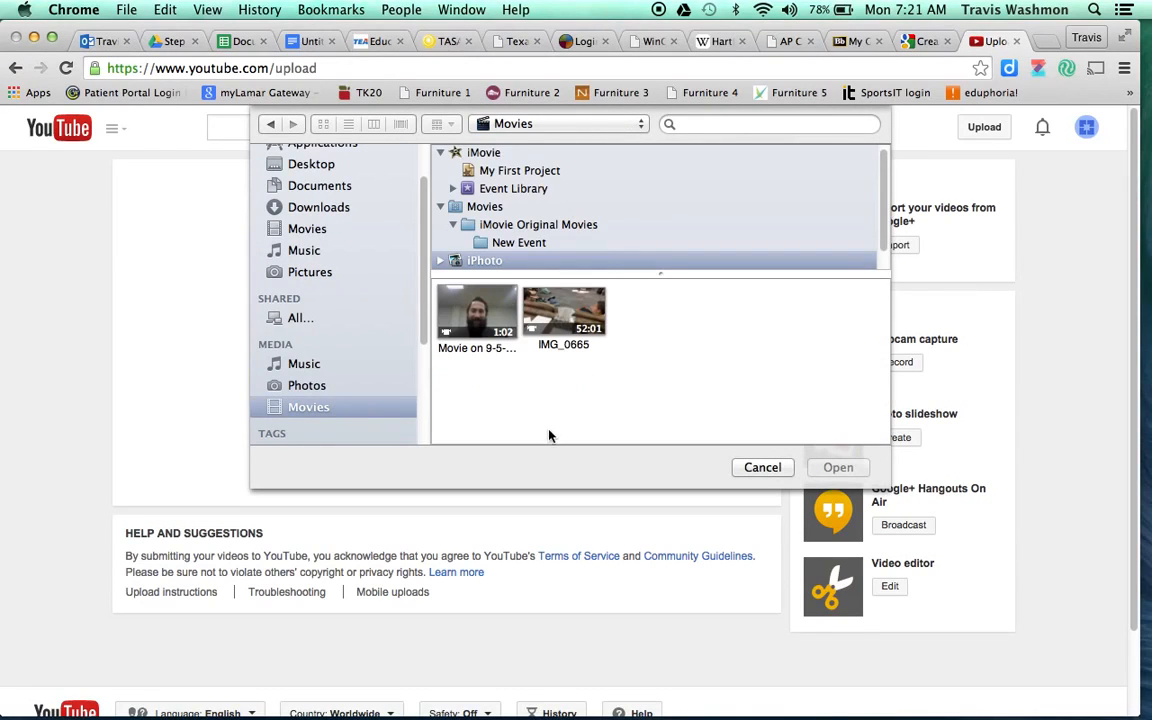
double_click(480, 311)
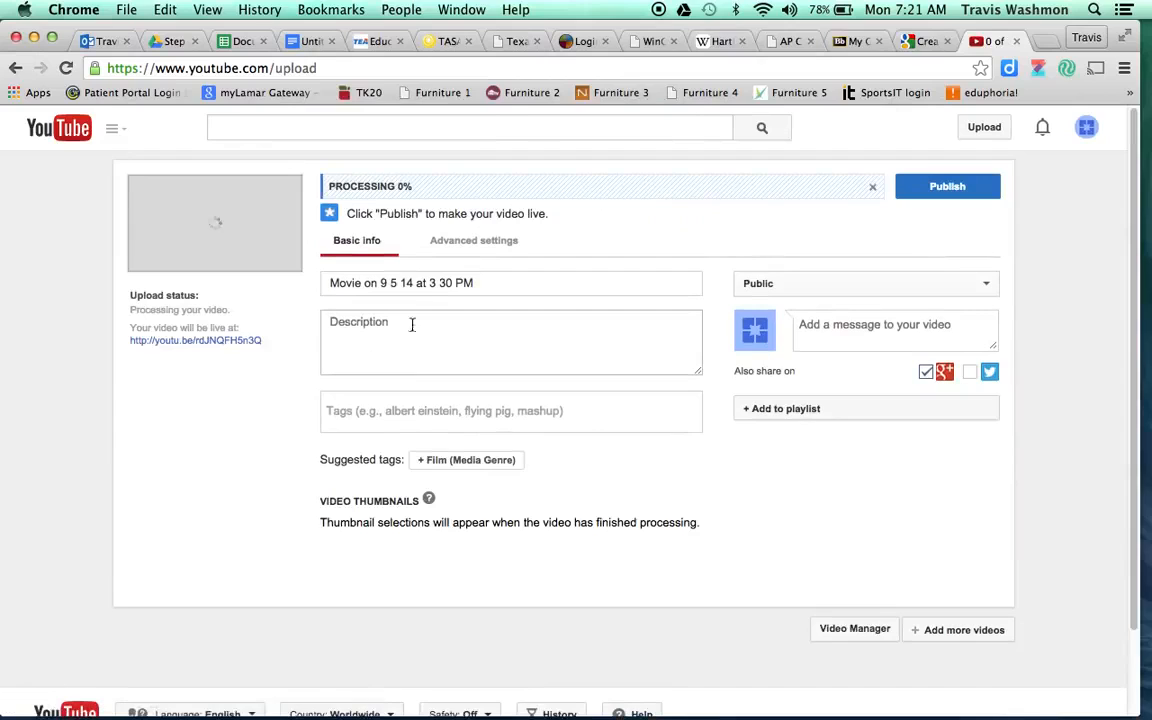
- Replace the auto date-stamp title with 'The Incredible Mr.' plus the presenter's surname
triple_click(515, 284)
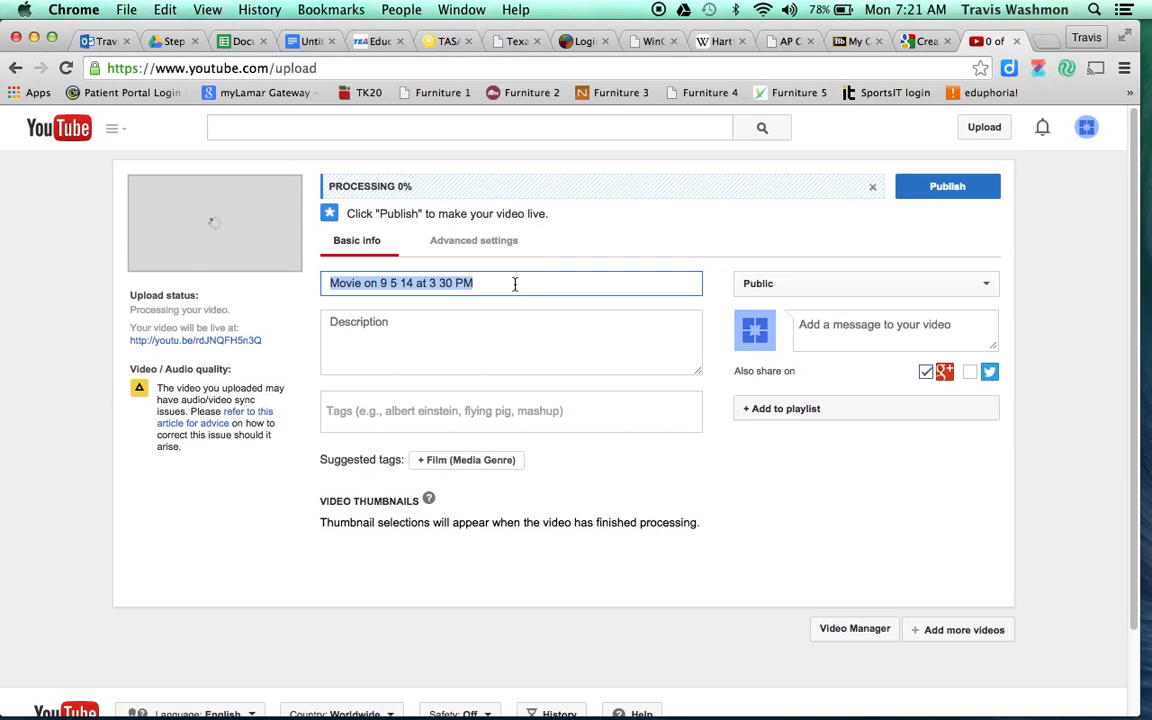
key("BackSpace")
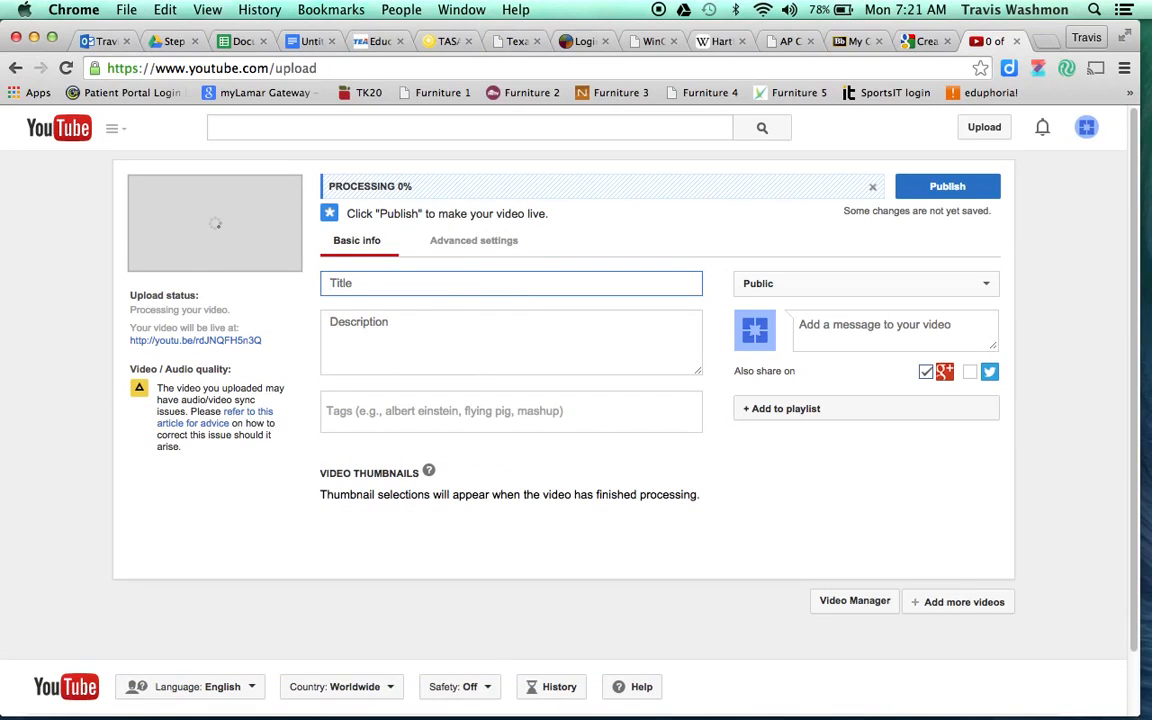
left_click(369, 283)
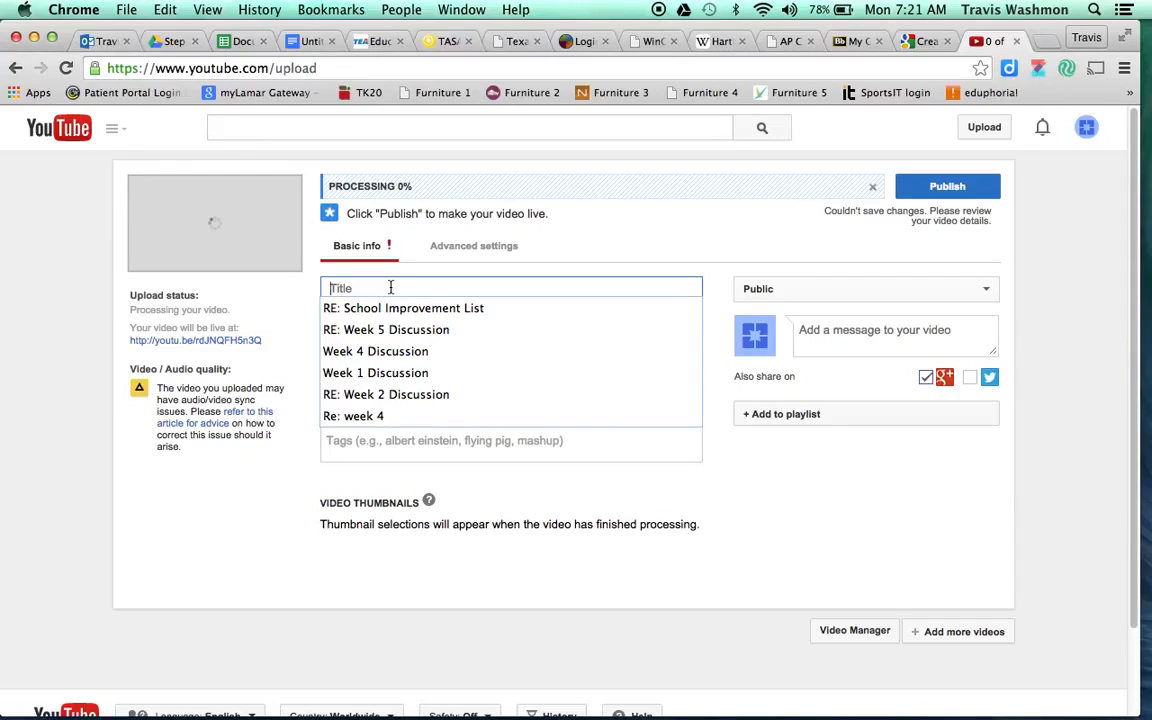
key("BackSpace")
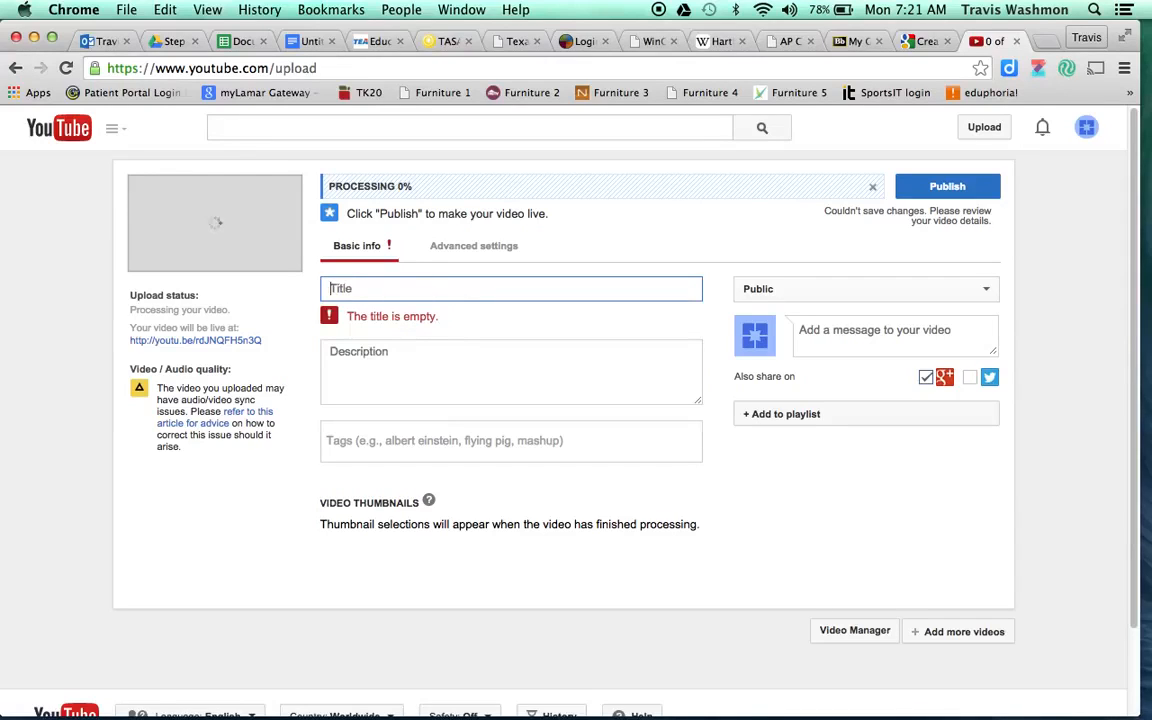
type("The Incredible Mr. Washmon")
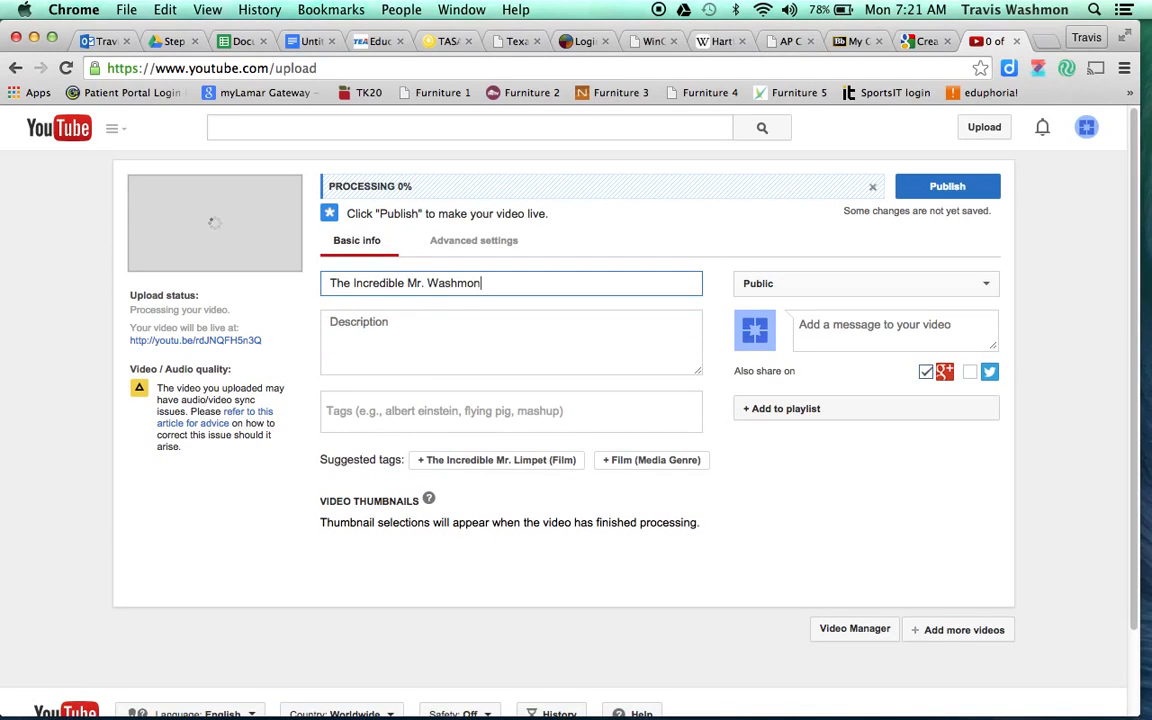
left_click(478, 325)
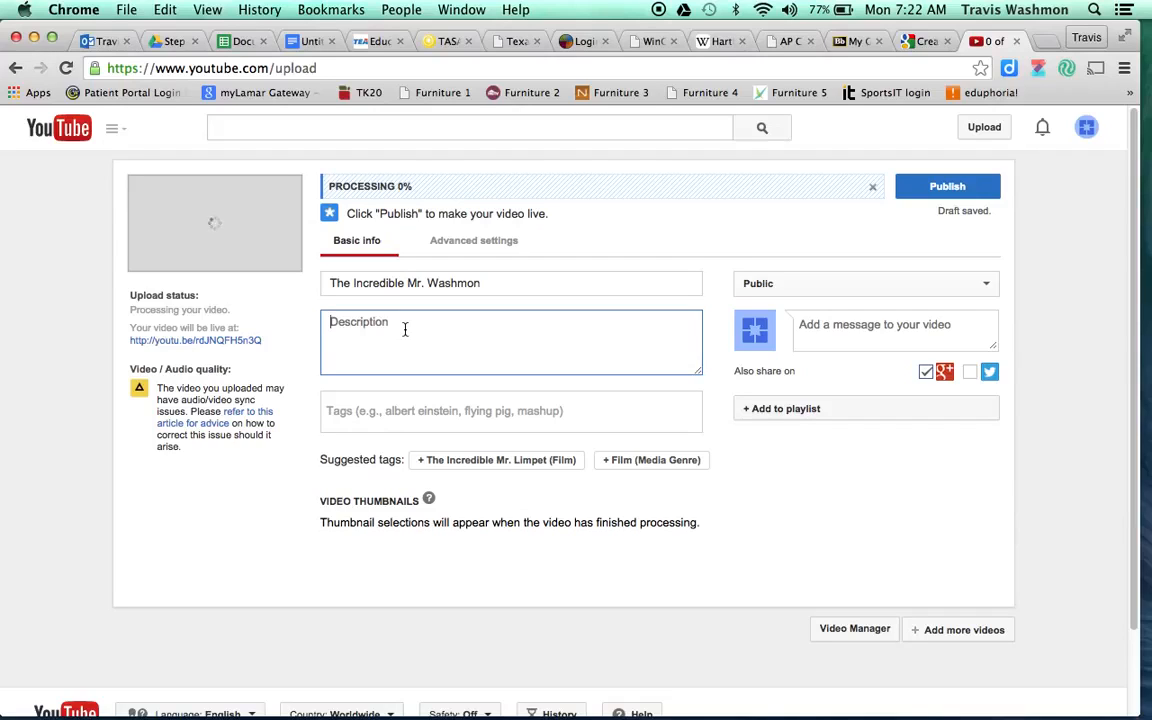
- Describe the video as the presenter introducing open house for Coppell High School 2014-15
type("Mr. Washmon ")
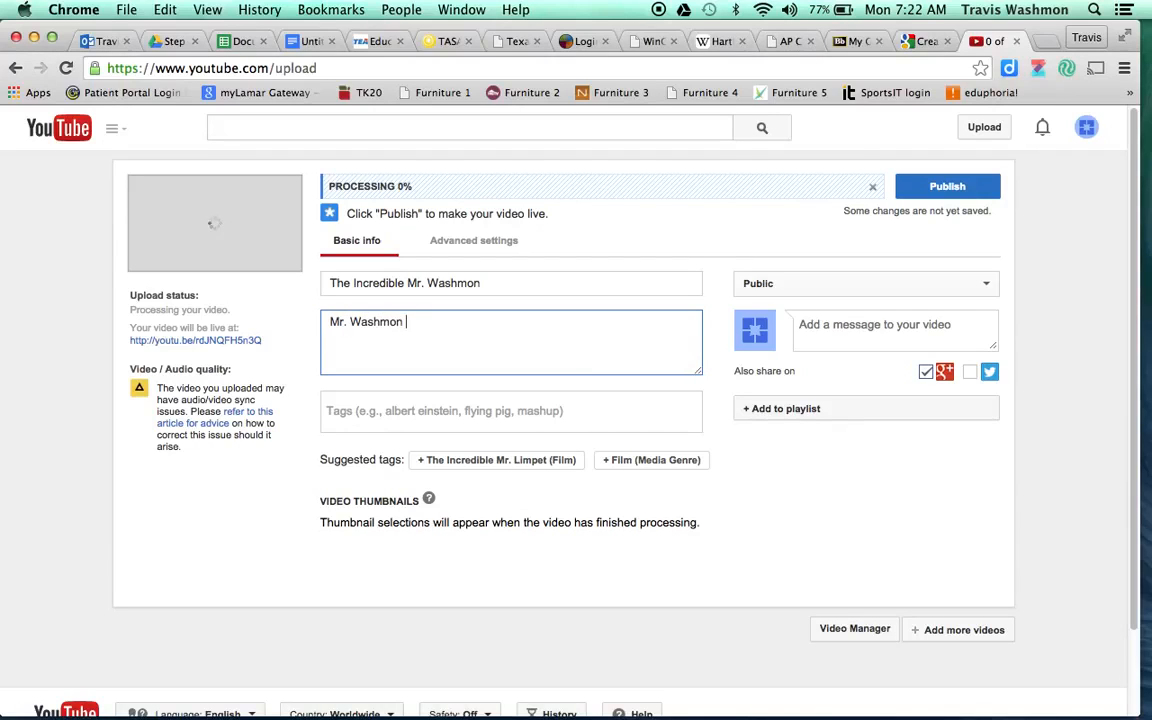
type("introduces open house for C")
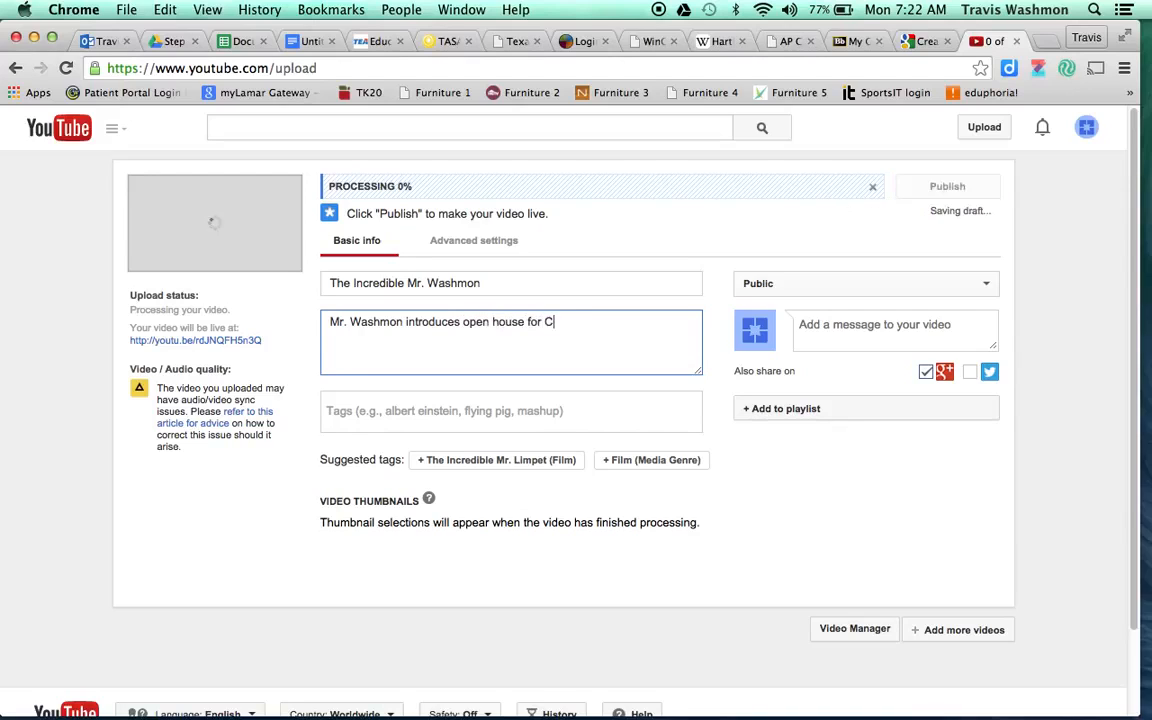
type("oppell High SAch")
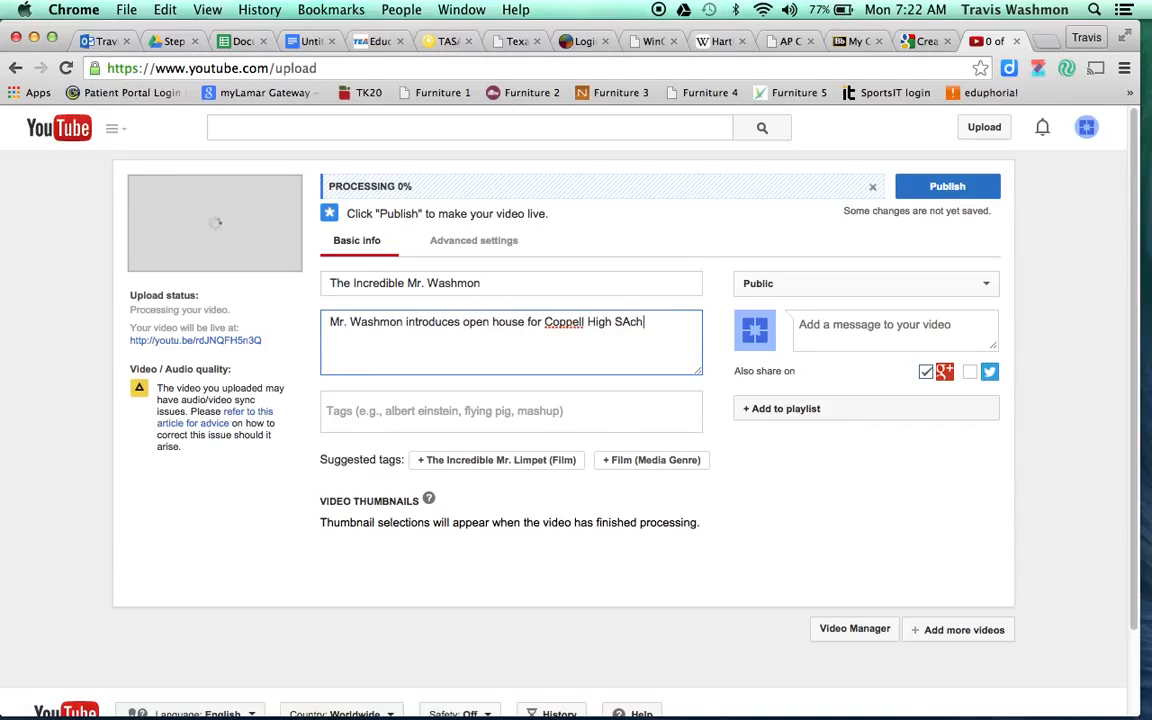
key("BackSpace")
key("BackSpace")
key("BackSpace")
type("school")
key("BackSpace")
key("BackSpace")
key("BackSpace")
key("BackSpace")
key("BackSpace")
key("BackSpace")
key("BackSpace")
type("School 2014-15.")
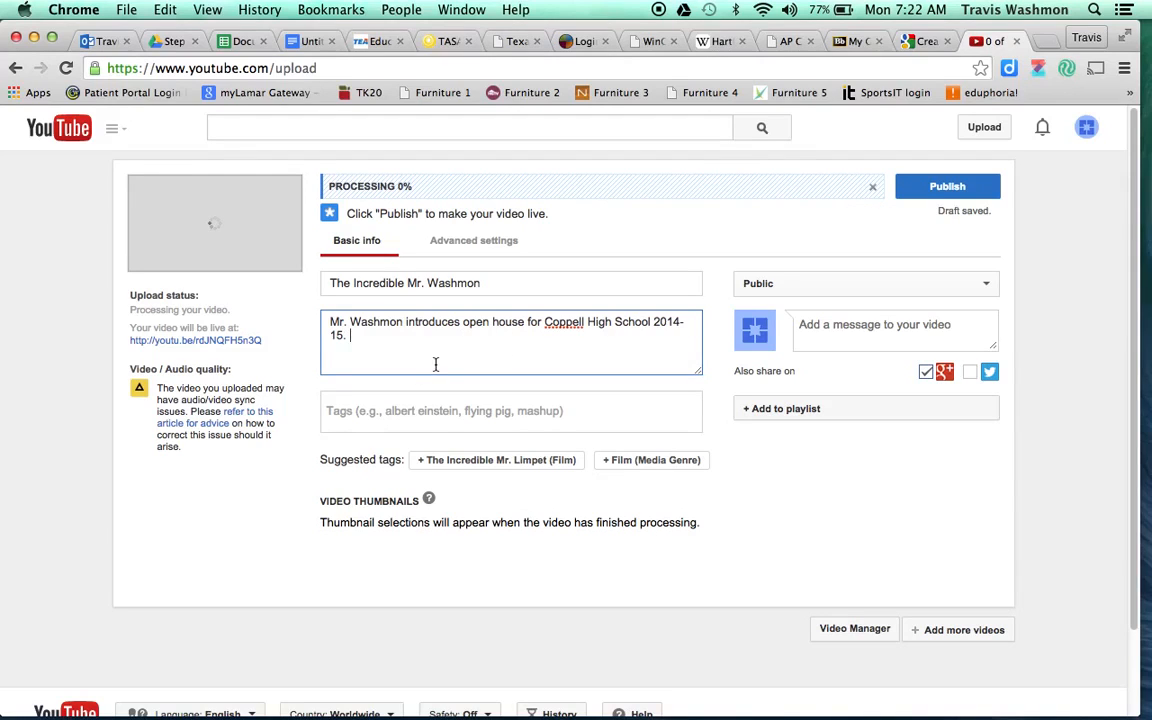
left_click(410, 410)
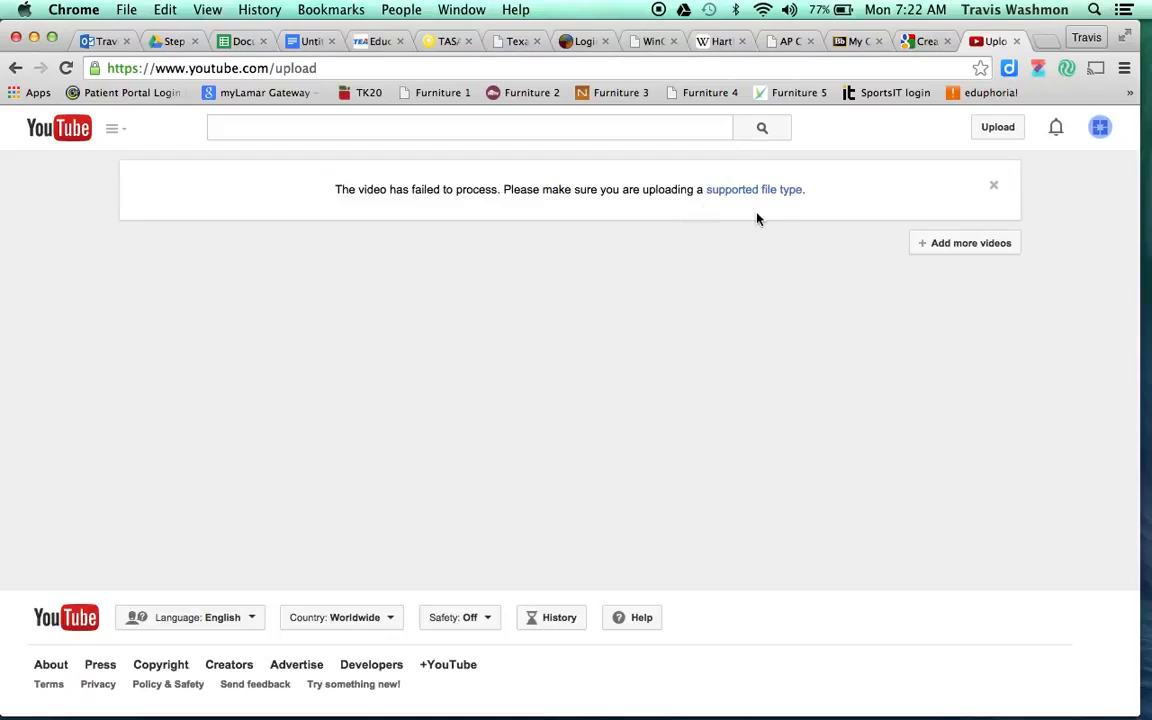
- Close the processing error and upload 'How to add a Blog to Weebly' from Movies
left_click(995, 189)
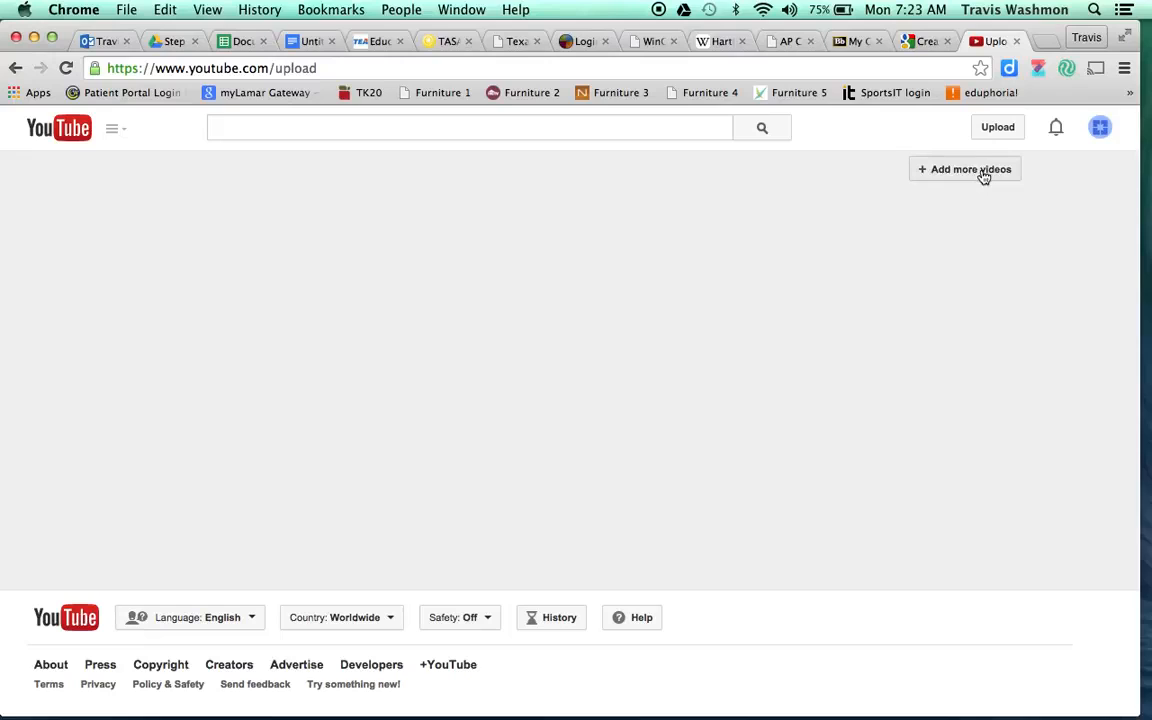
left_click(968, 170)
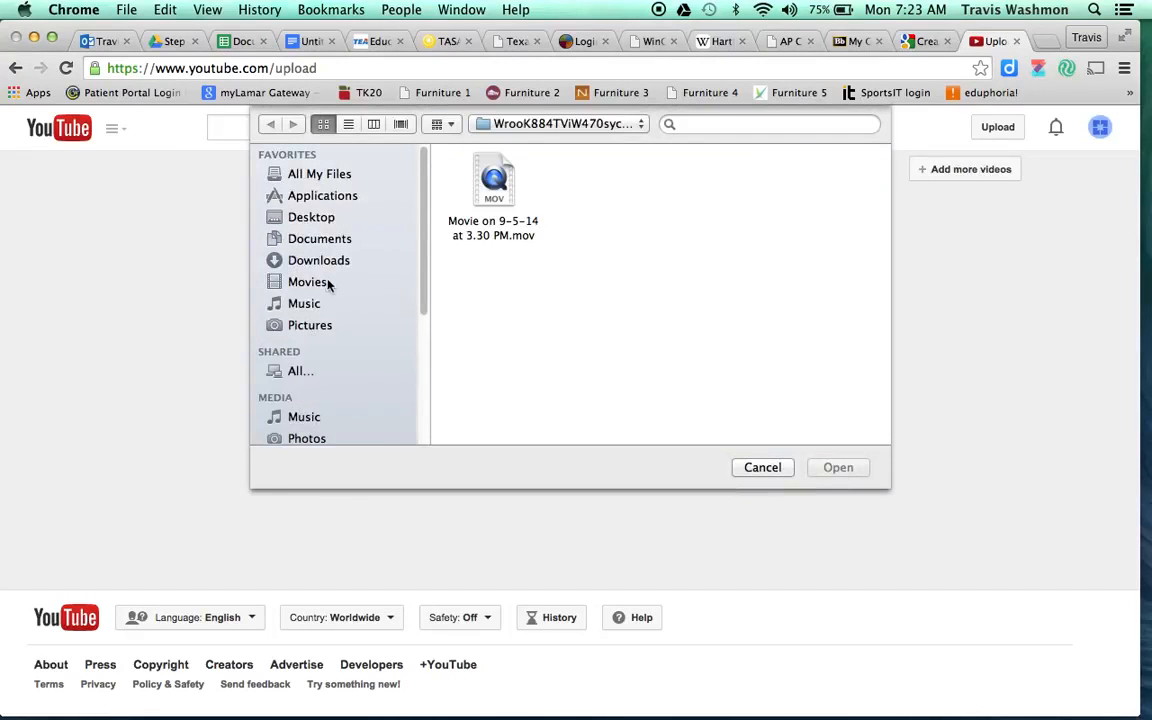
left_click(313, 285)
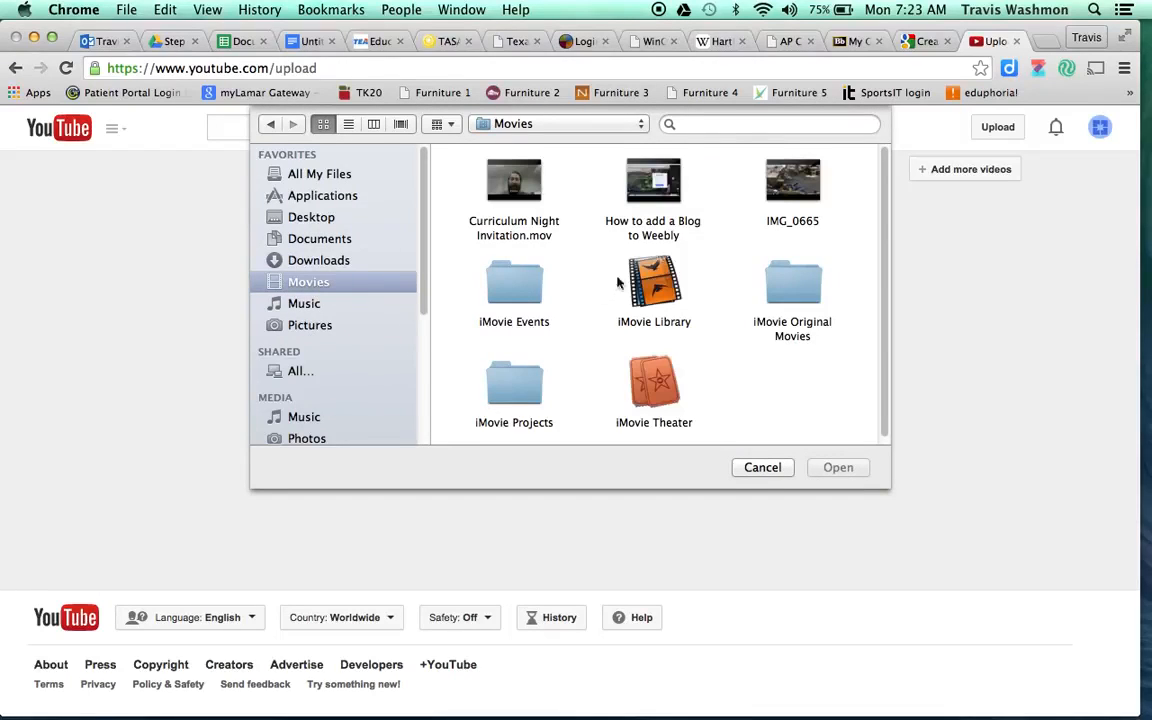
left_click(652, 228)
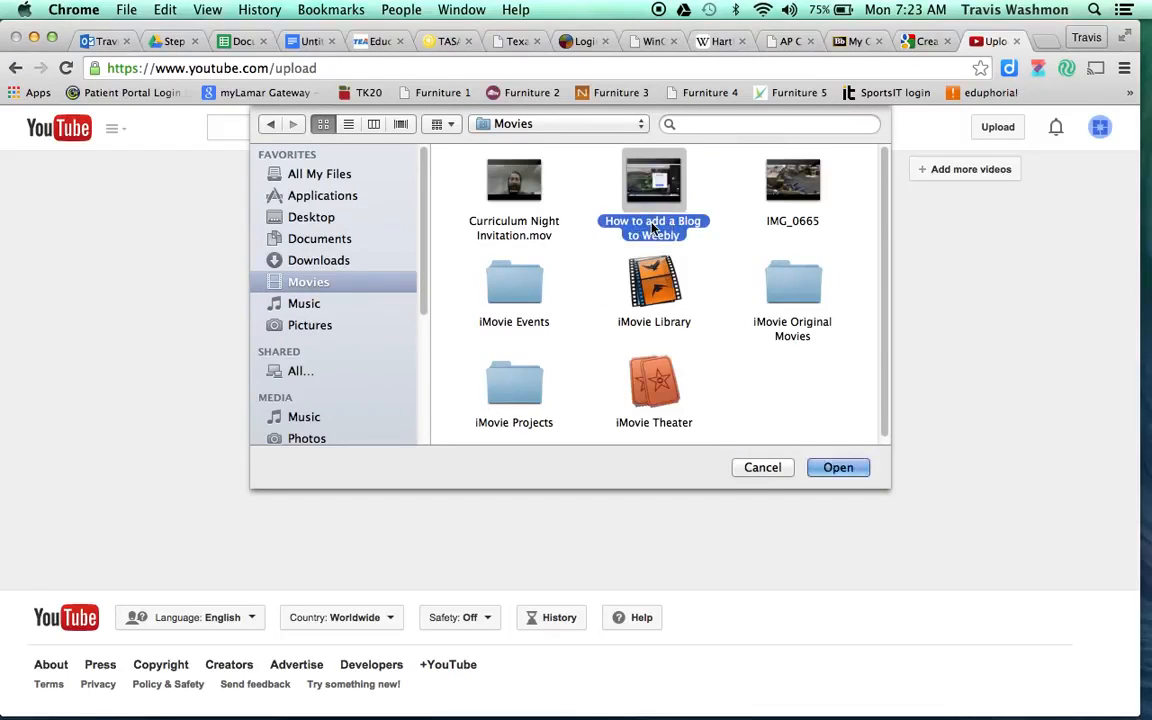
double_click(652, 228)
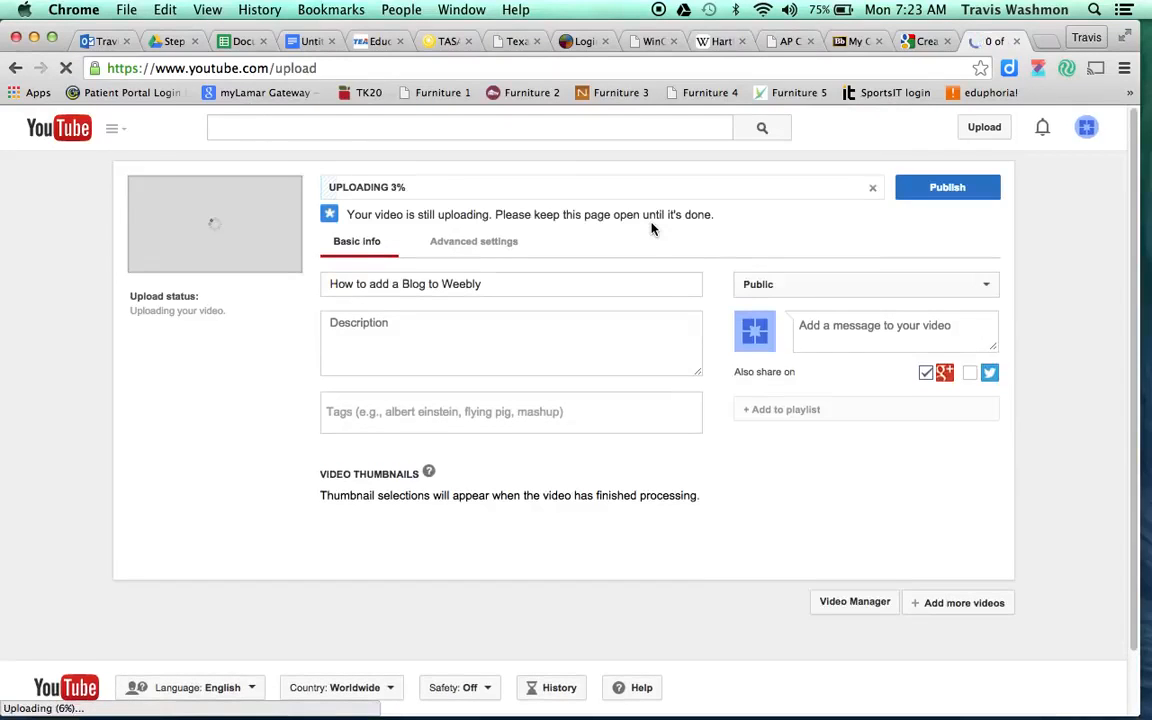
left_click(528, 287)
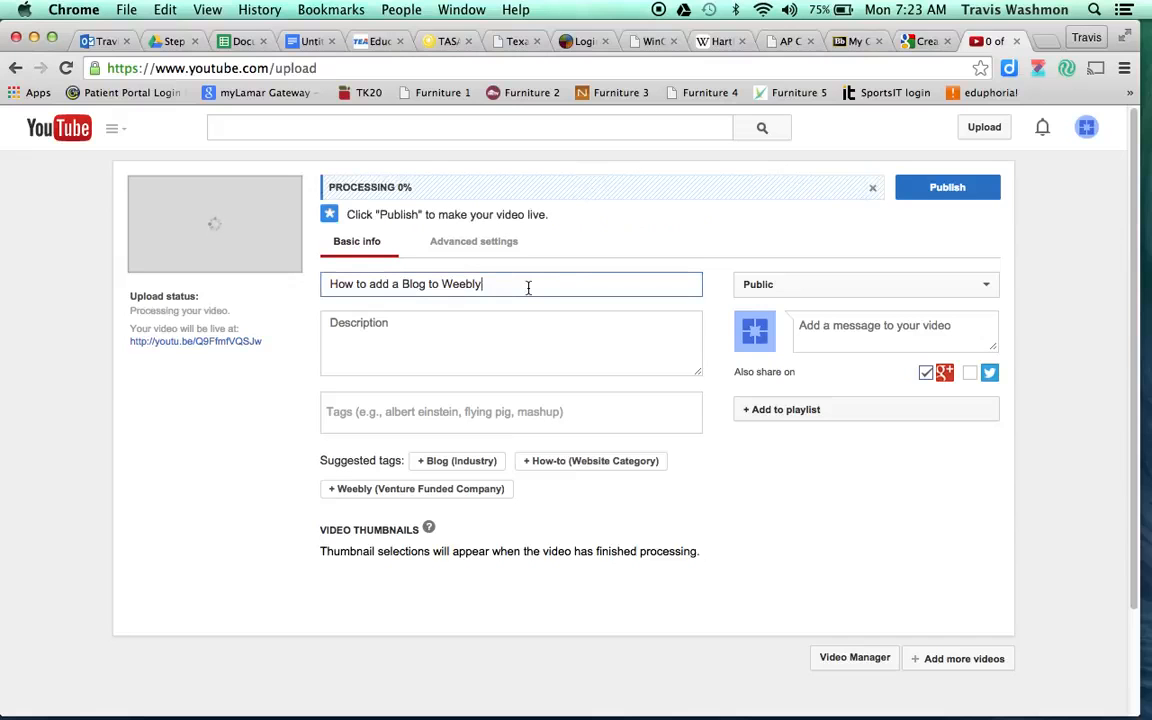
left_click(418, 336)
- Describe the presenter walking his students through the blog making process for Weebly.com
type("Mr")
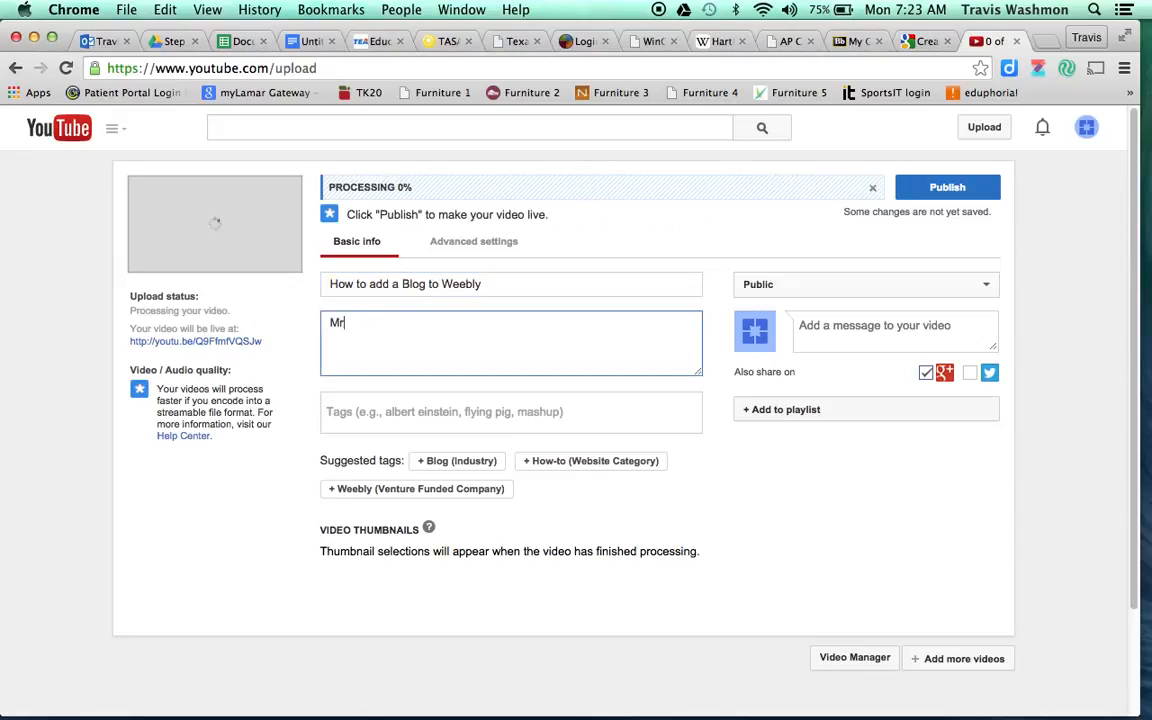
type(". Washmon walks his st")
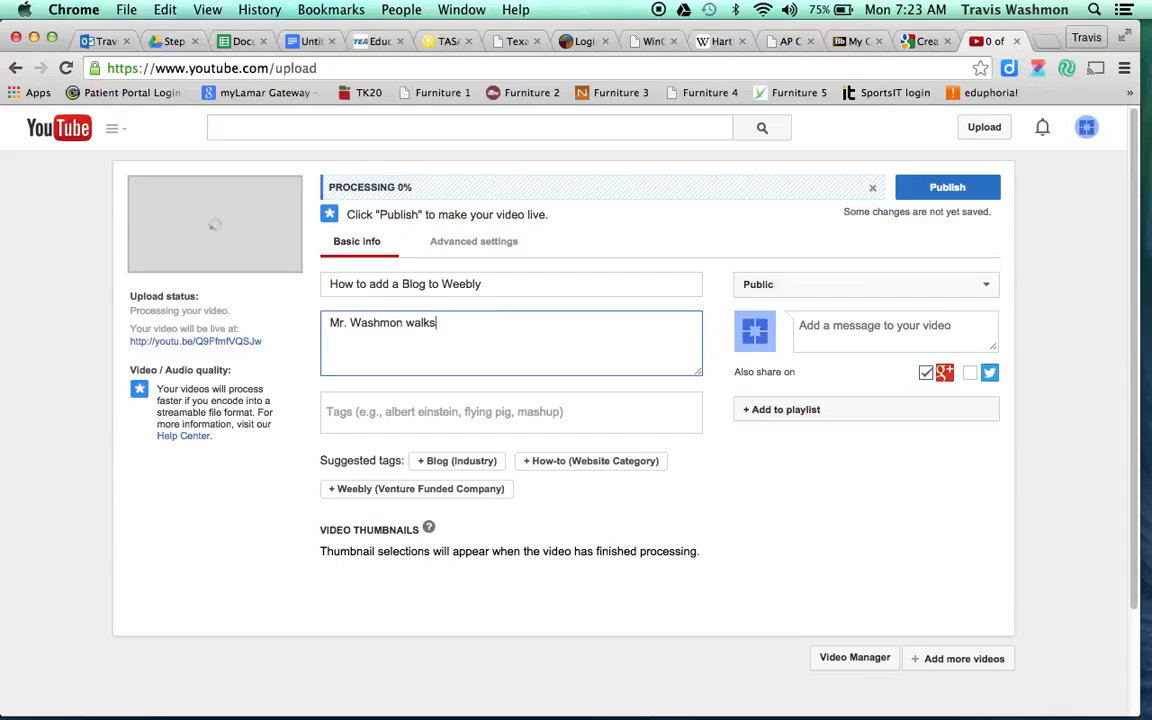
type("s through the ")
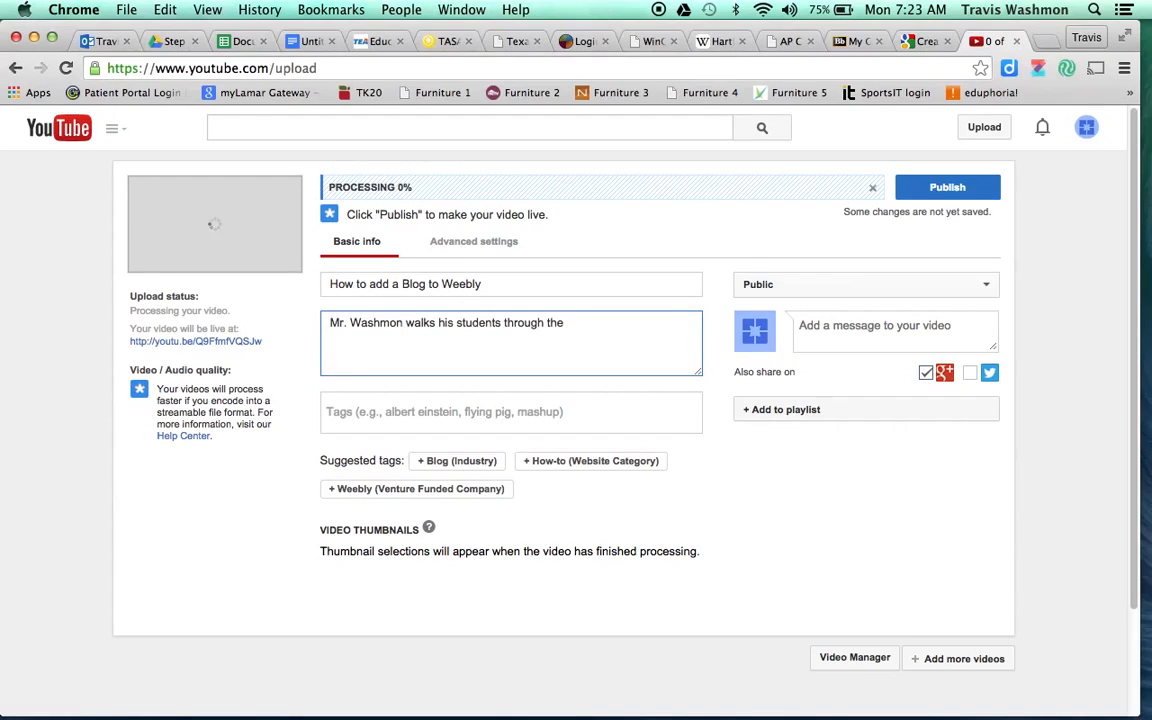
type("blog making process ")
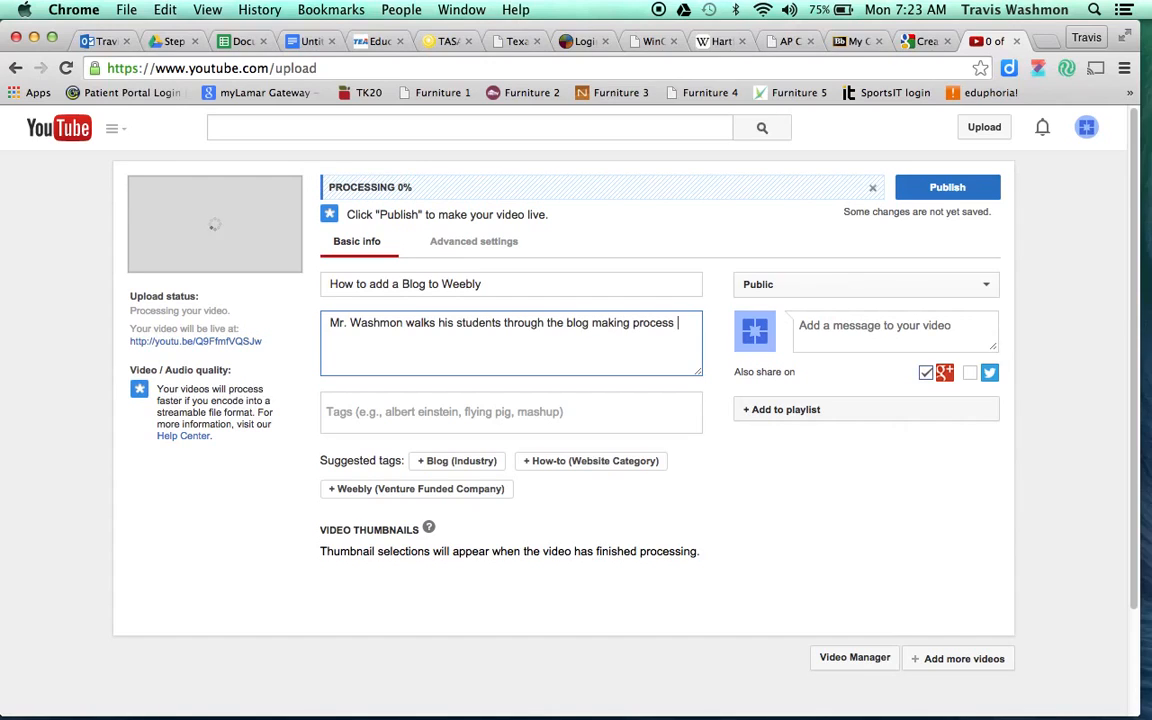
type("for Weebly.com/")
key("BackSpace")
type(".")
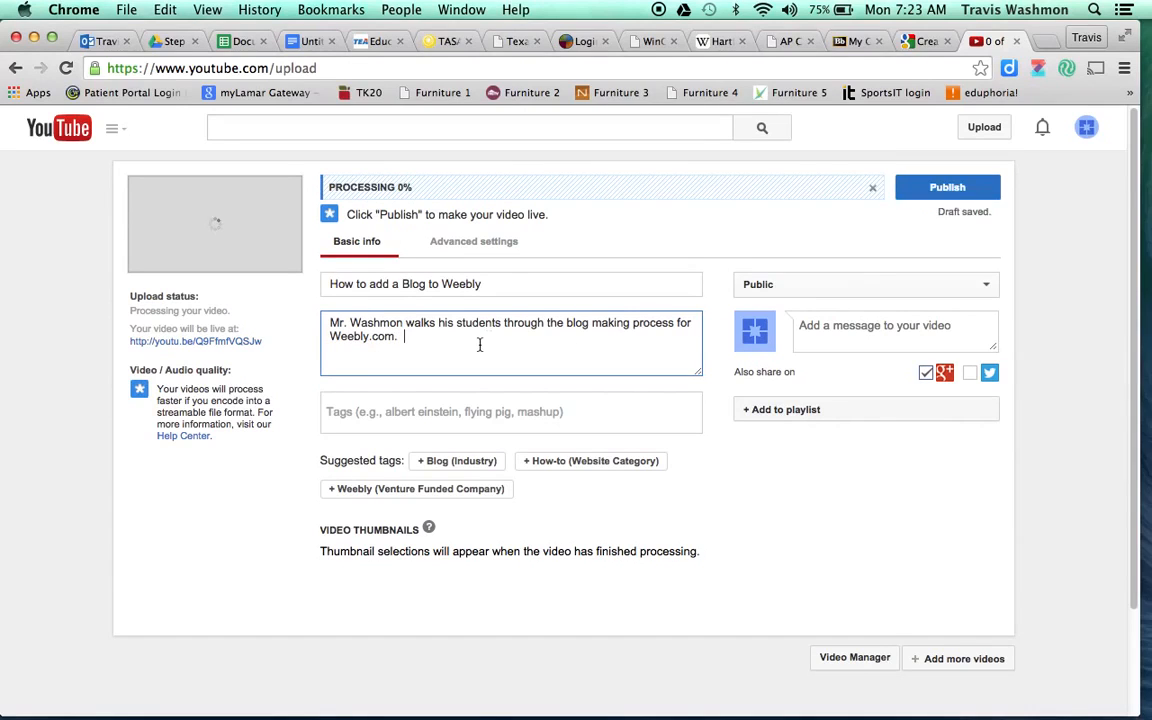
- Add the tags blogs, weebly and the suggested Coppell High School
left_click(405, 411)
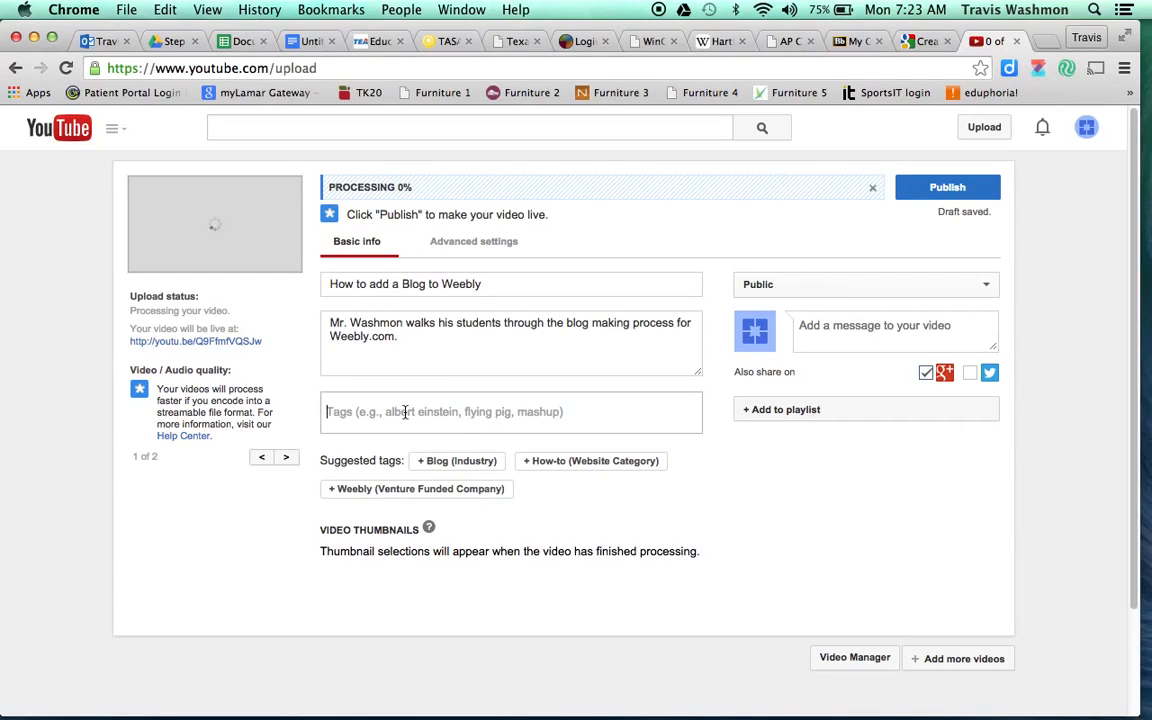
type("blogs")
key("Return")
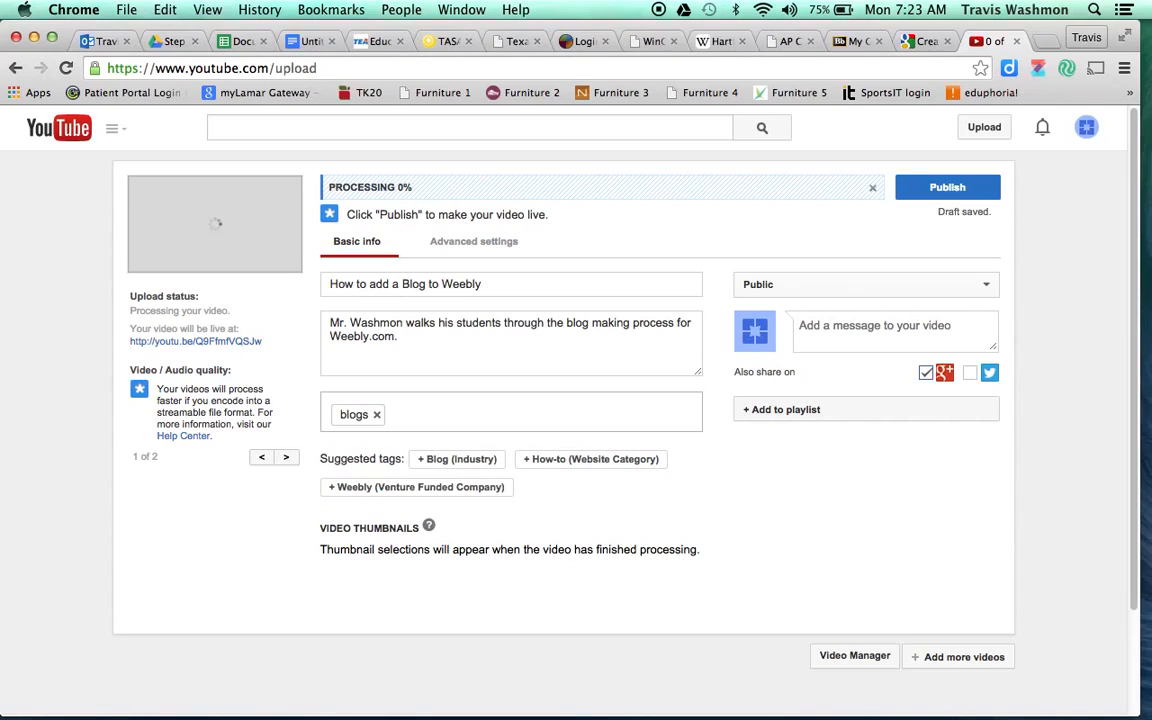
type("weebly")
key("Return")
type("c")
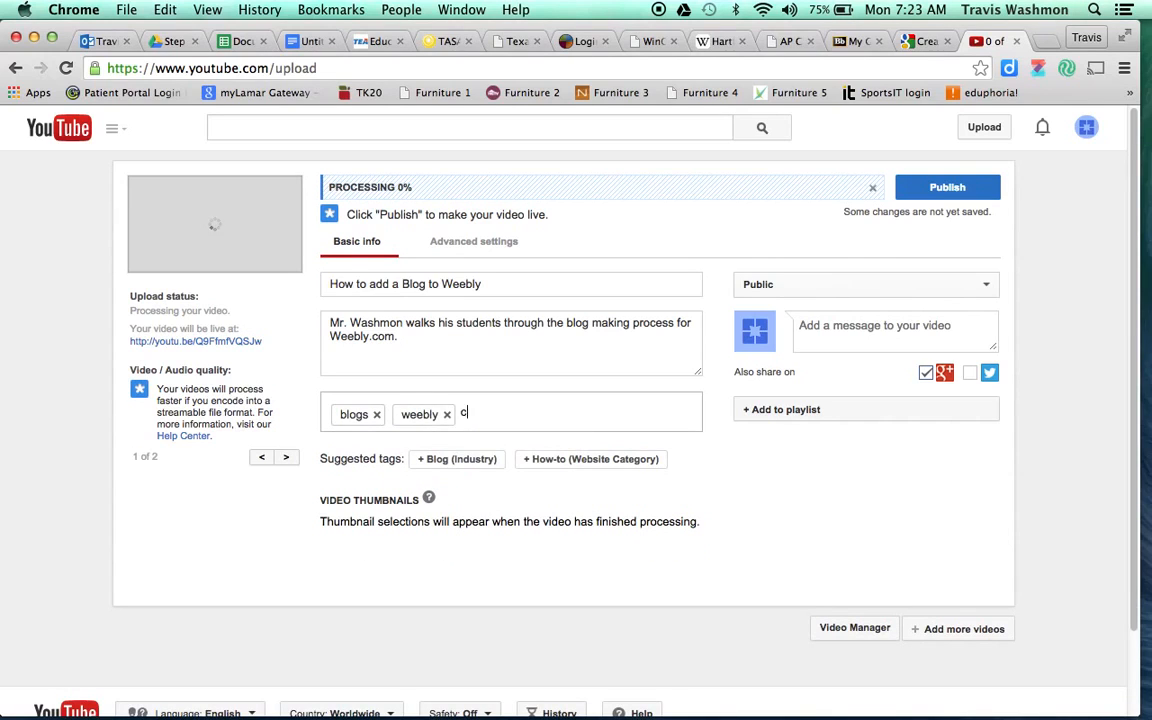
type("oppell high")
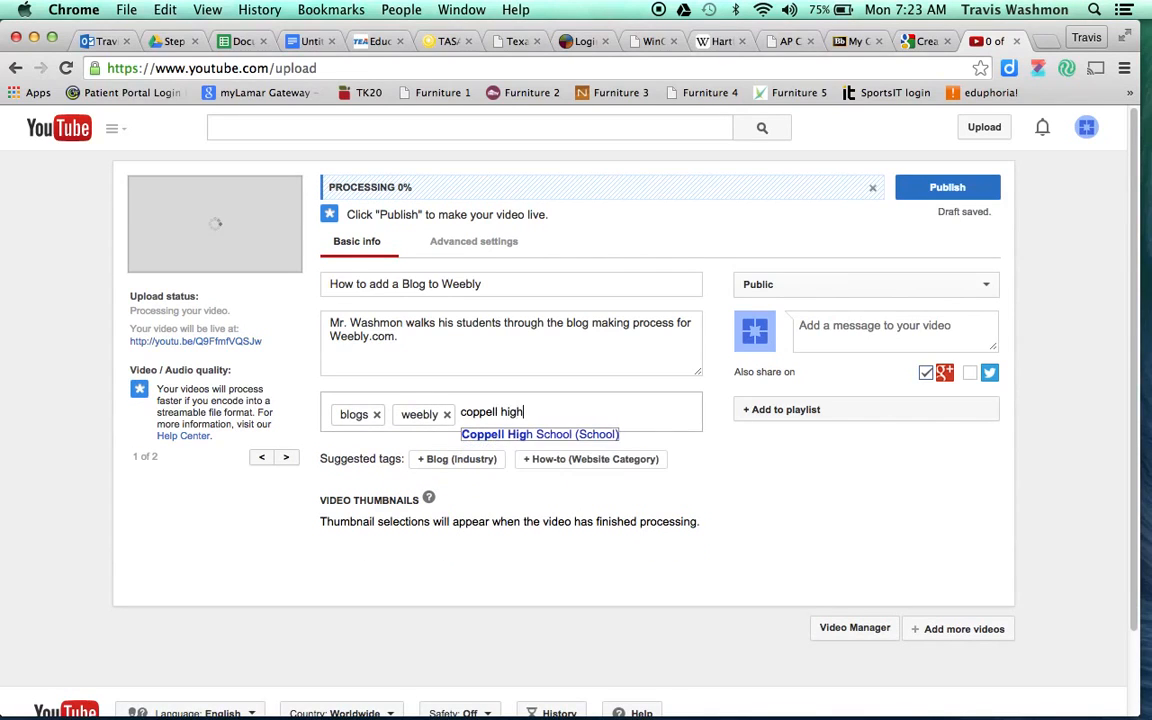
key("Return")
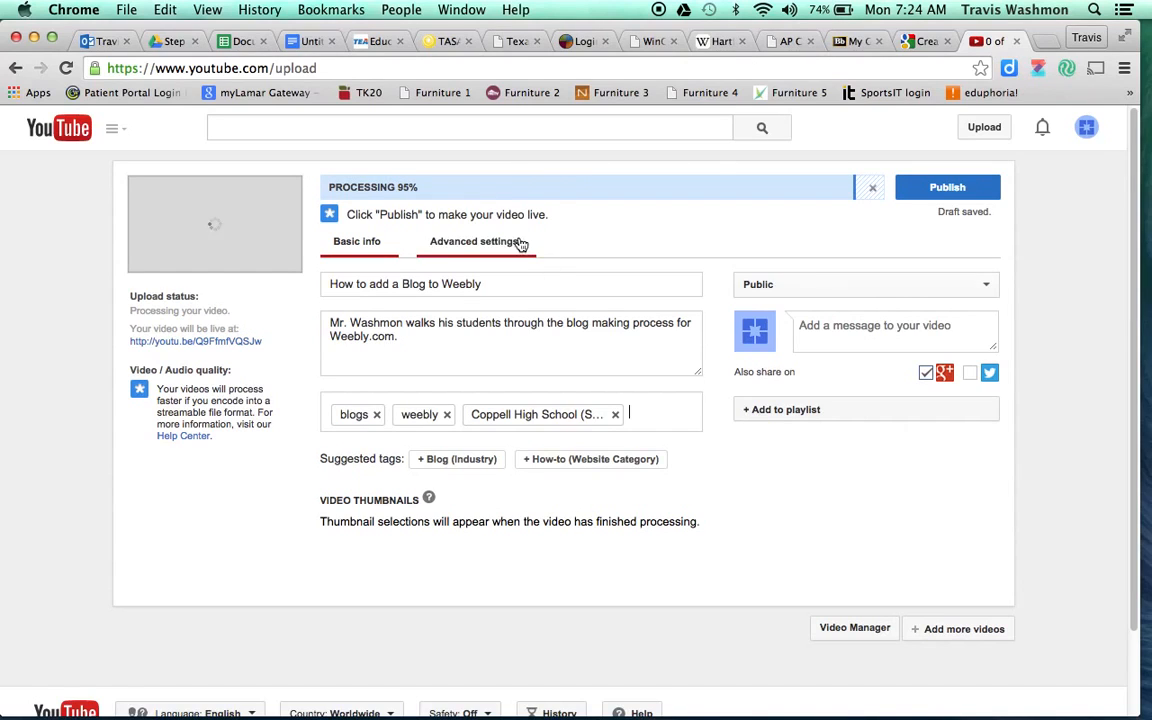
- Set the license under Advanced settings to Creative Commons - Attribution
left_click(460, 248)
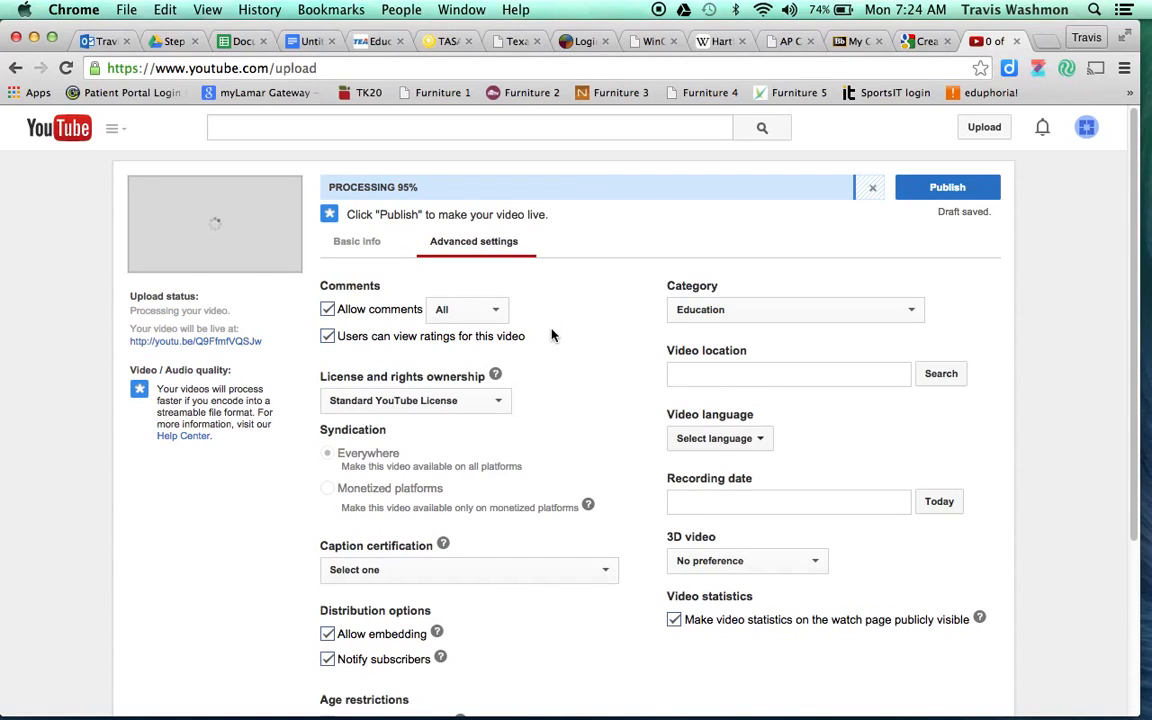
scroll(551, 335, "down", 2)
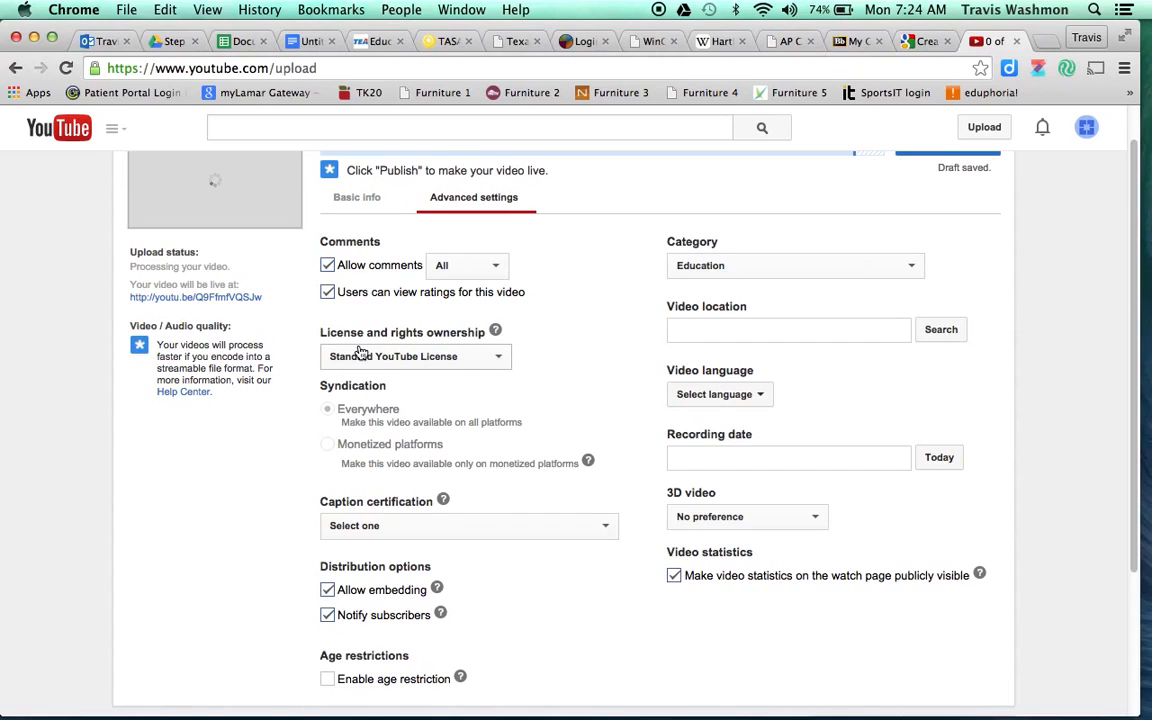
left_click(500, 359)
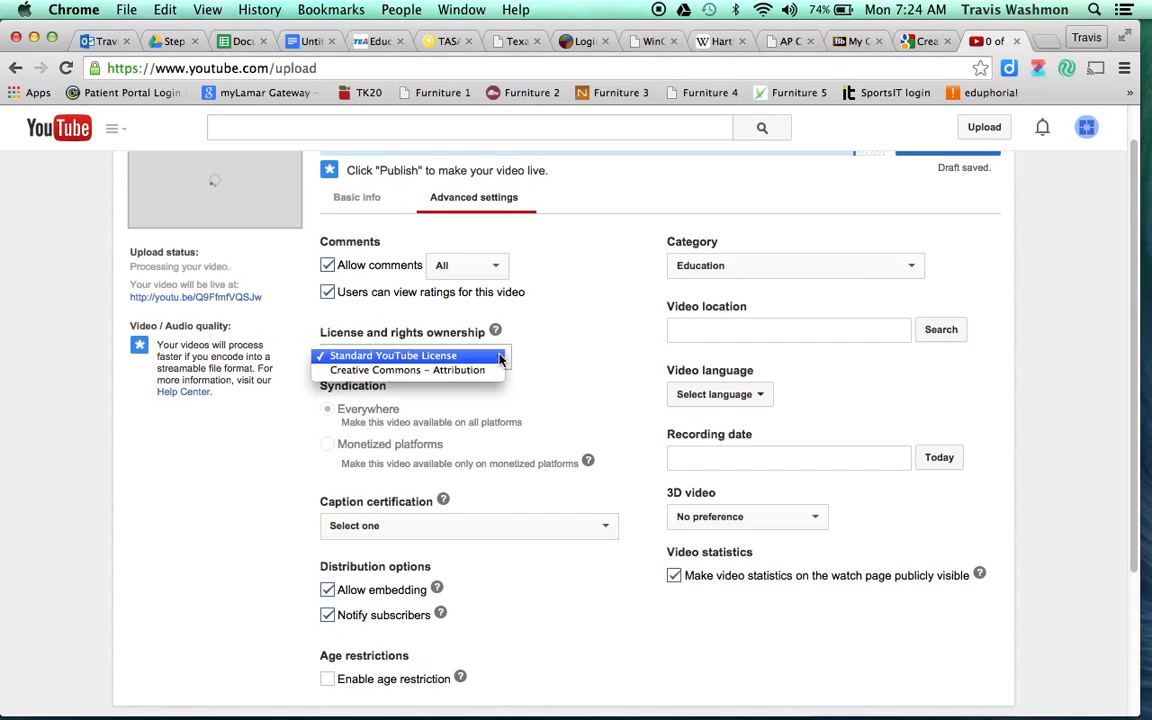
left_click(412, 372)
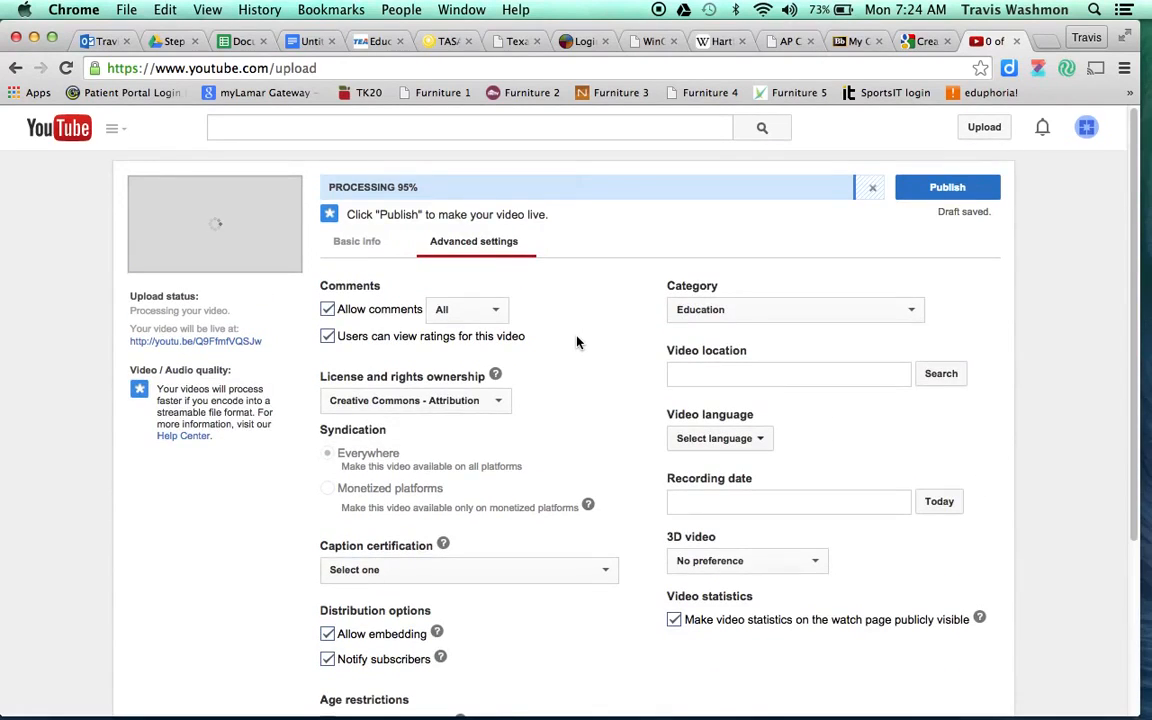
scroll(576, 343, "down", 1)
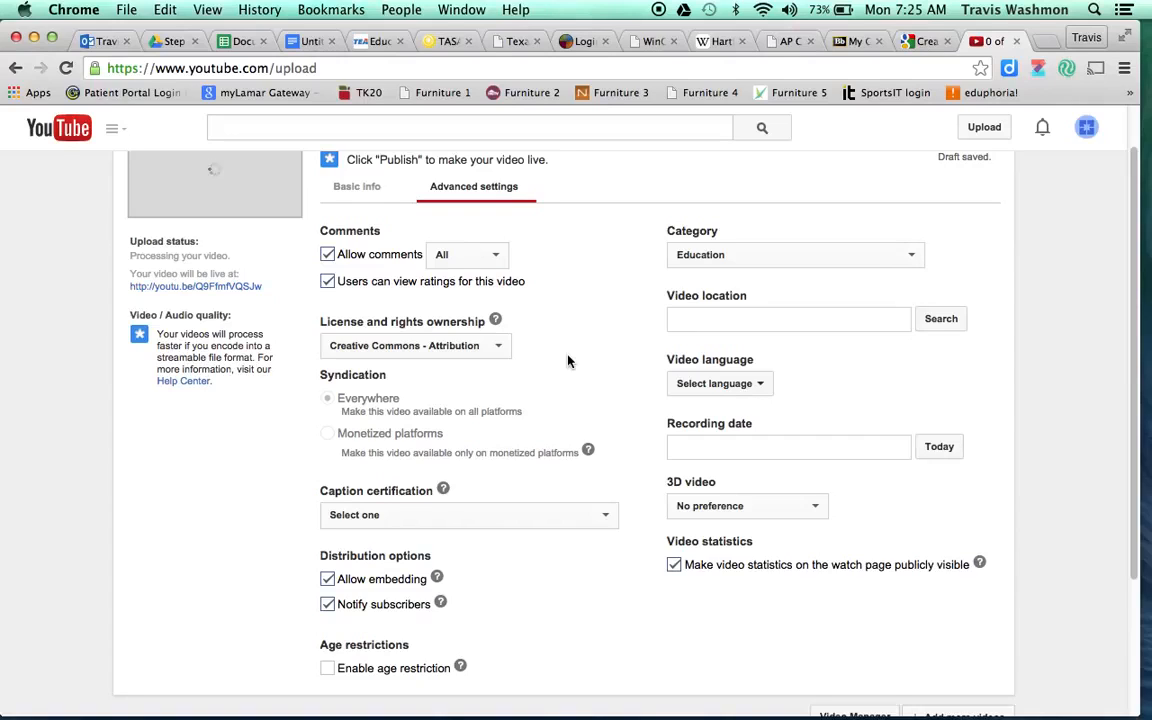
scroll(567, 361, "down", 2)
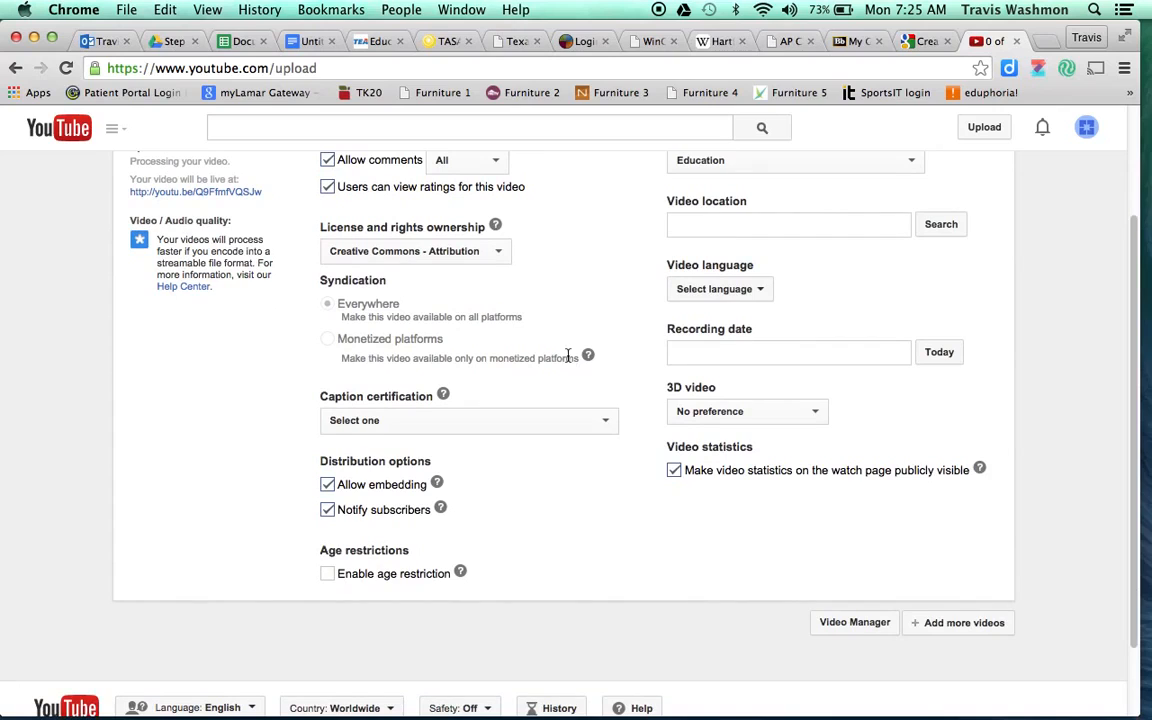
scroll(551, 509, "up", 1)
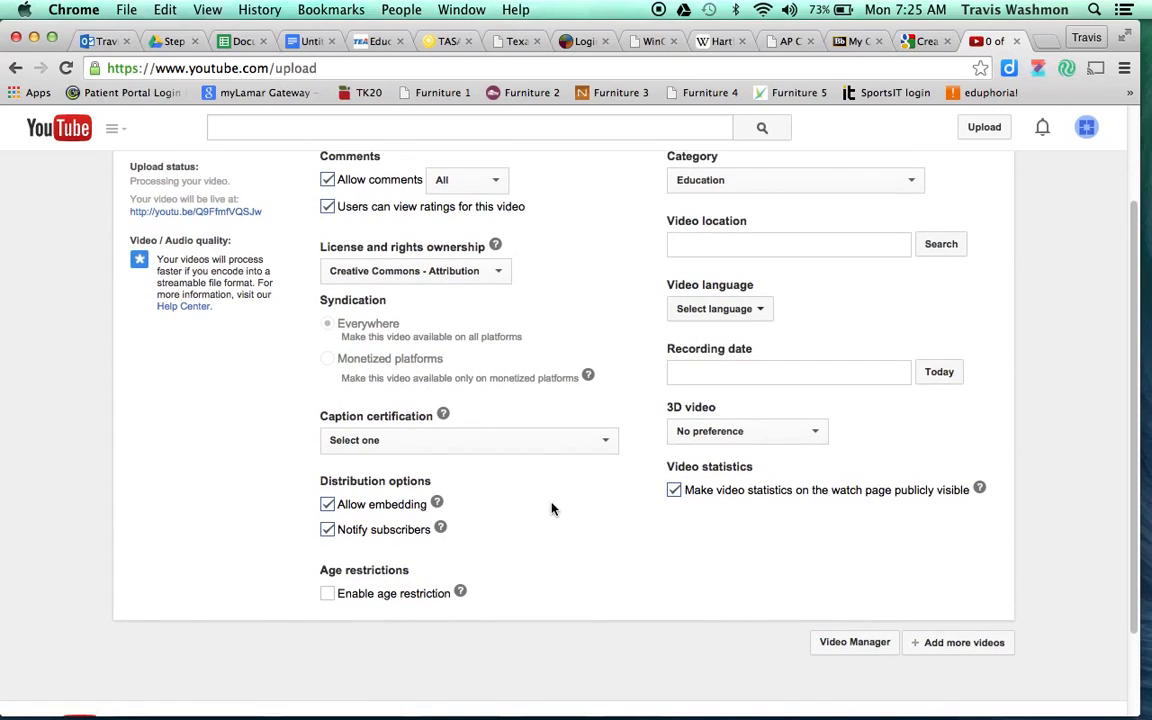
scroll(551, 509, "up", 1)
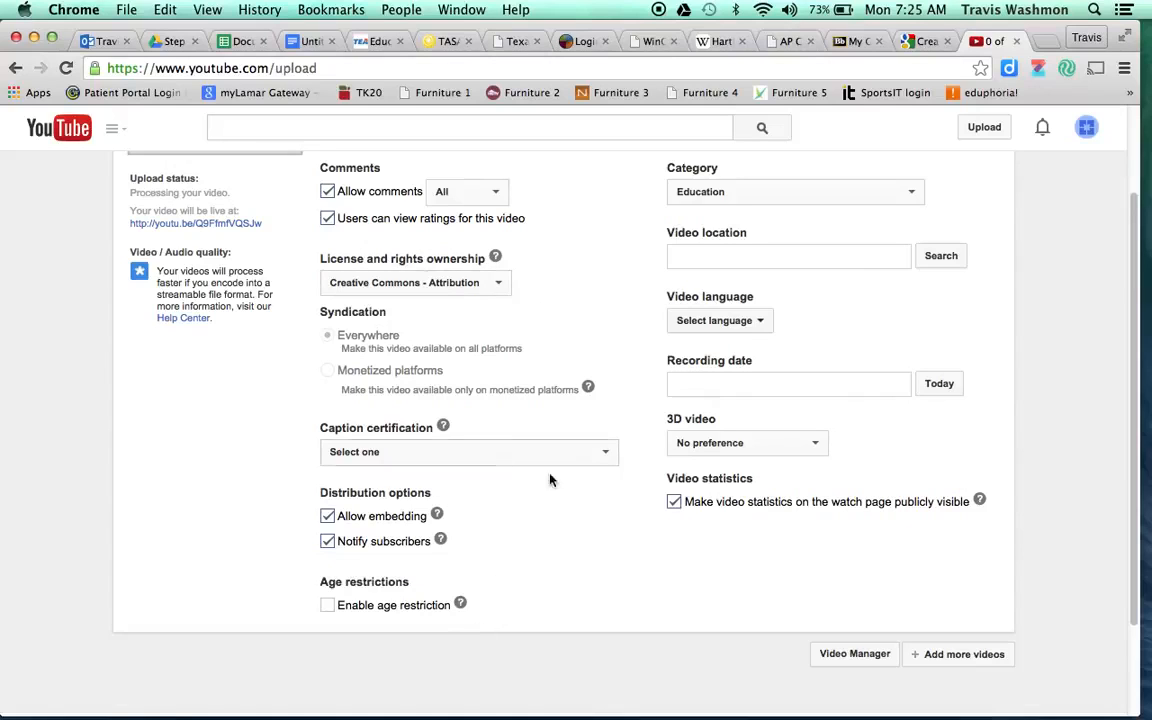
scroll(594, 289, "up", 3)
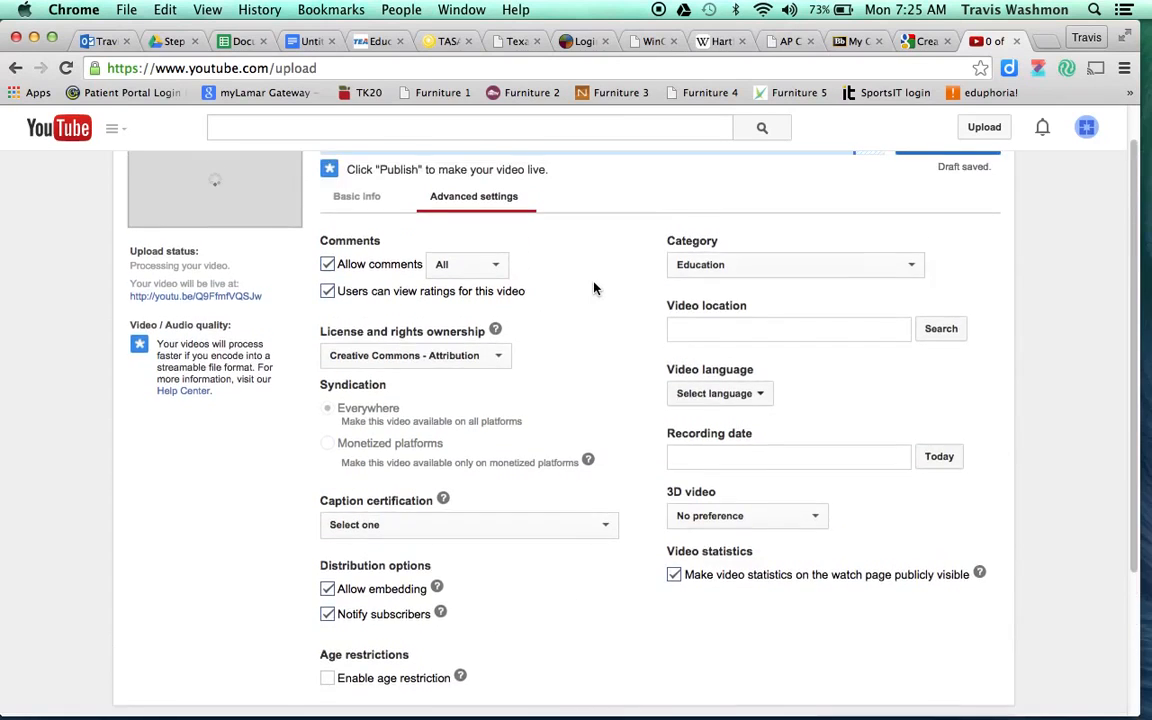
- Leave Education selected in the Category dropdown
left_click(780, 277)
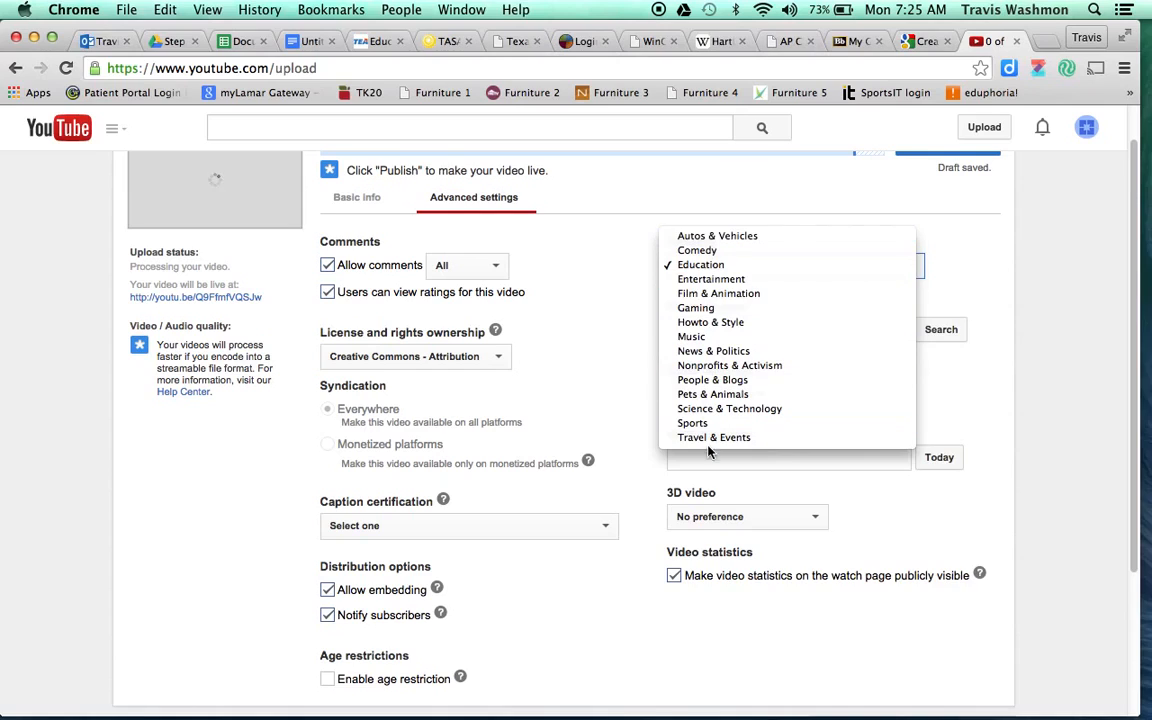
left_click(690, 264)
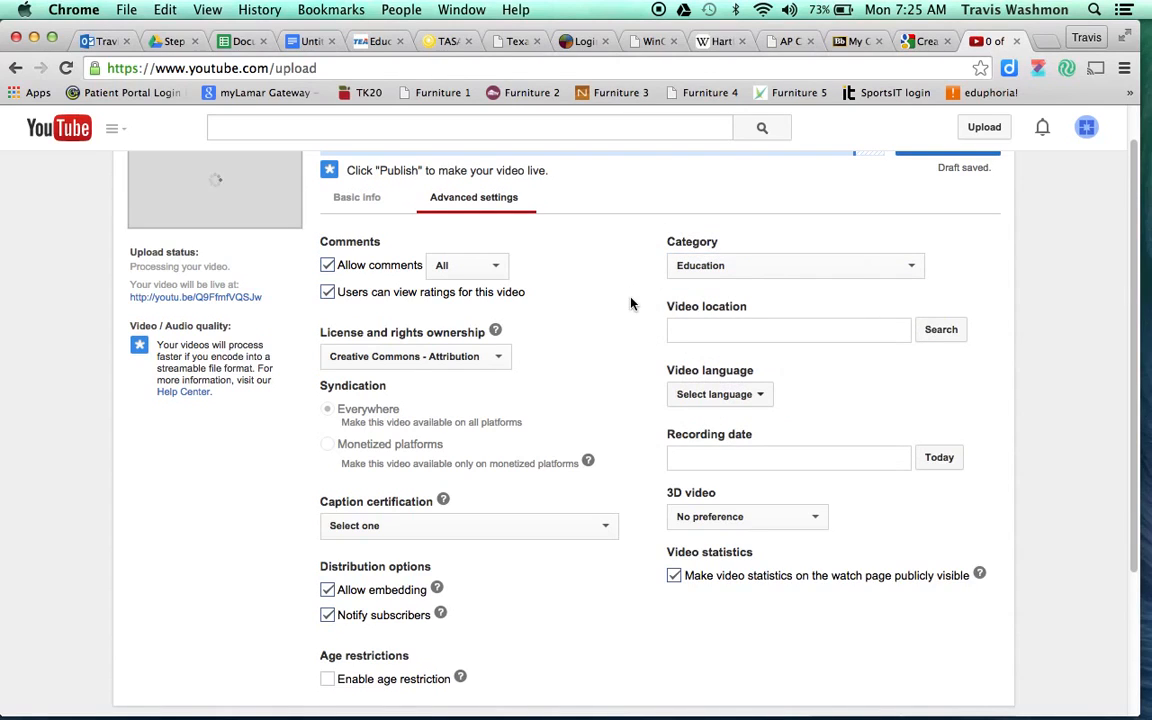
left_click(730, 459)
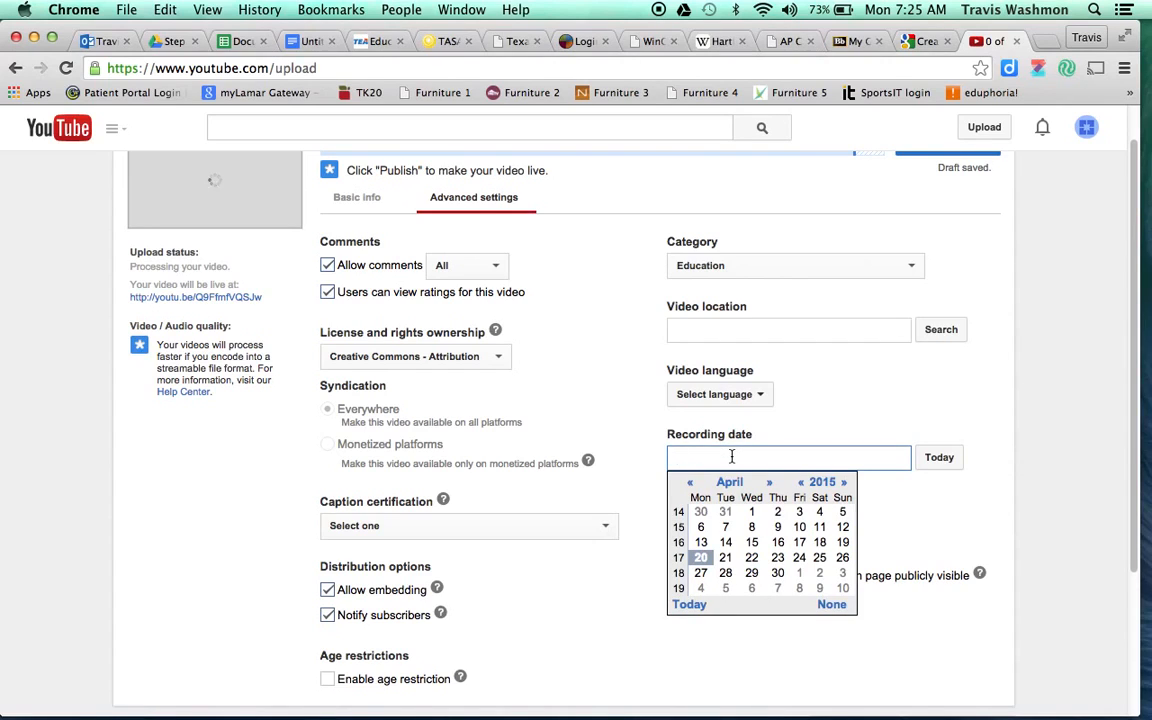
- Set the recording date to today, April 20, 2015
left_click(939, 458)
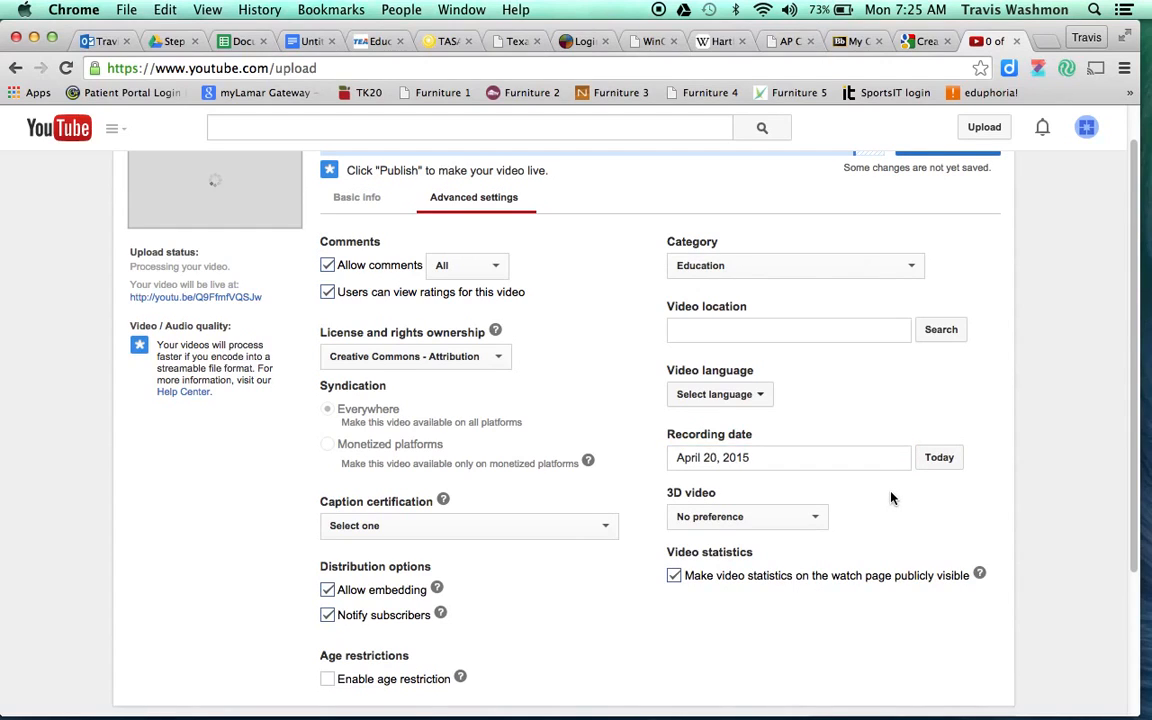
scroll(632, 627, "down", 5)
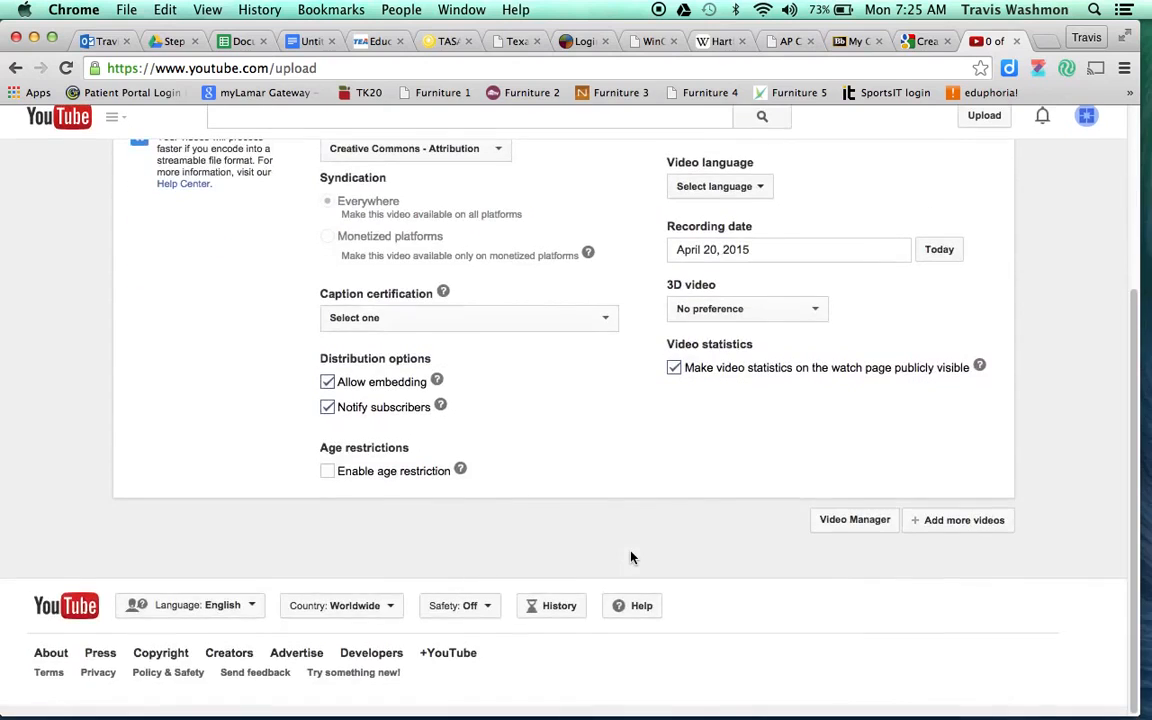
scroll(631, 557, "up", 6)
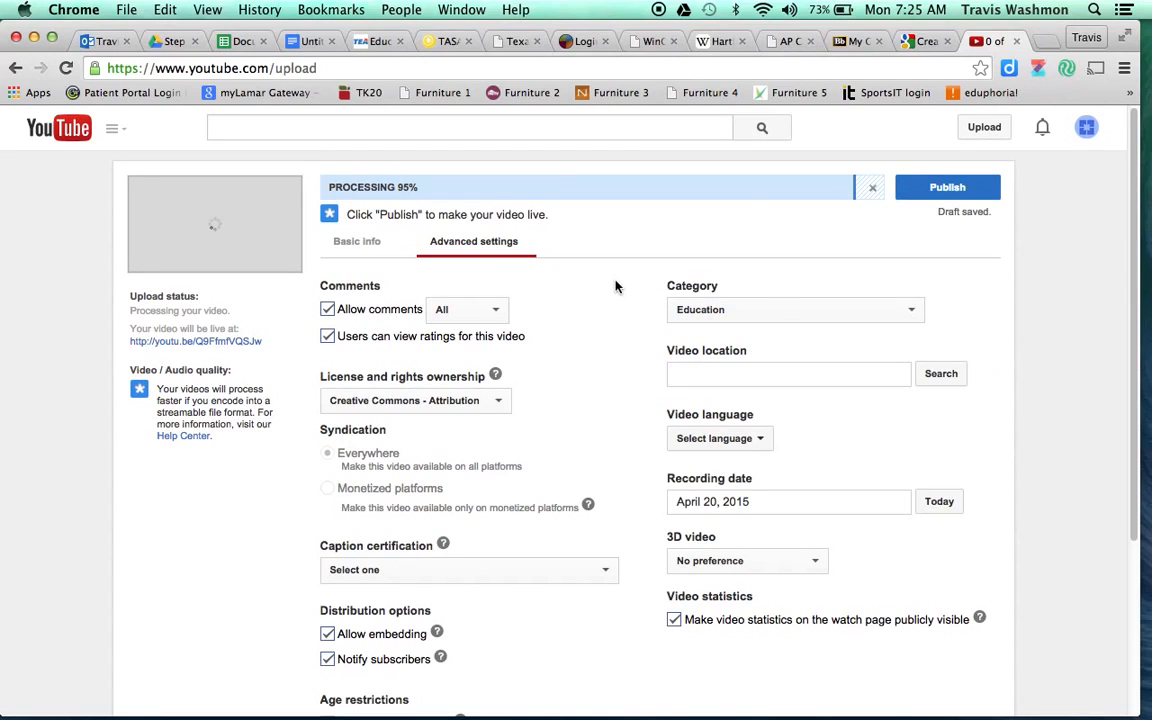